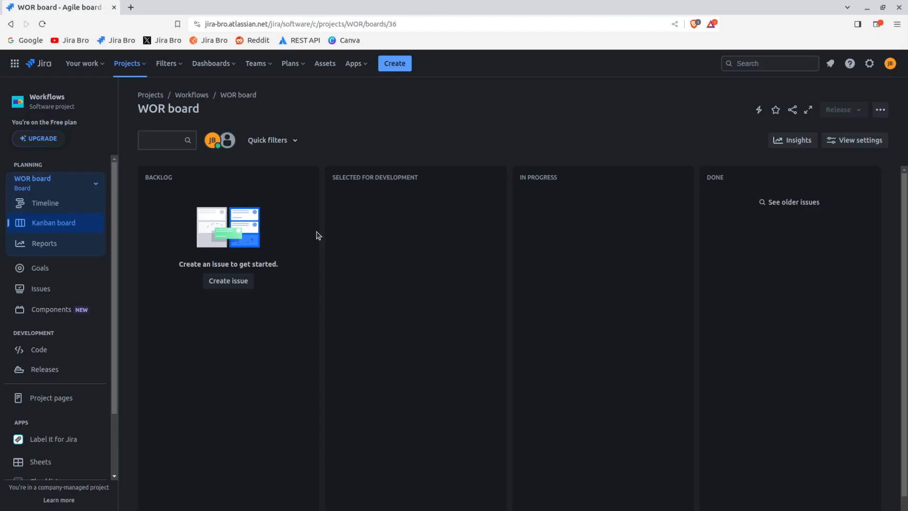
Start a copy of the Software Simplified Workflow for Project WOR from the site's issue workflow settings
click(869, 63)
click(705, 289)
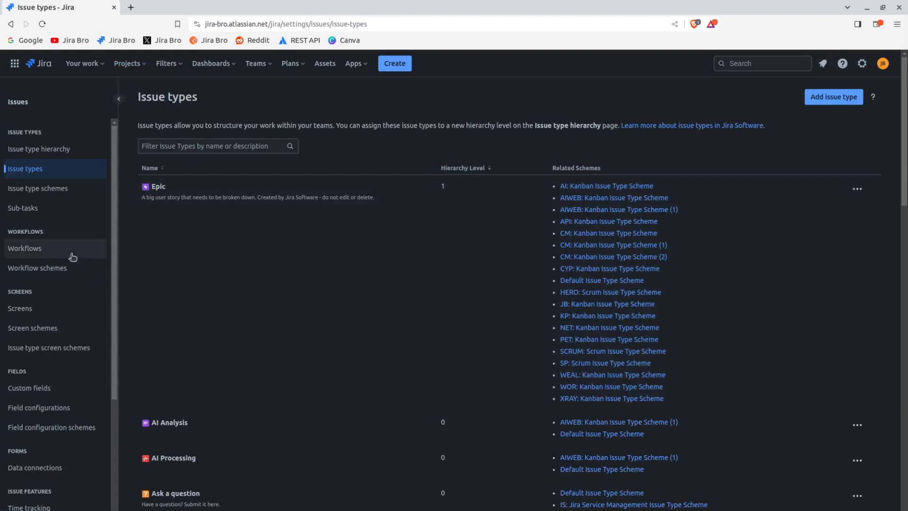
click(69, 249)
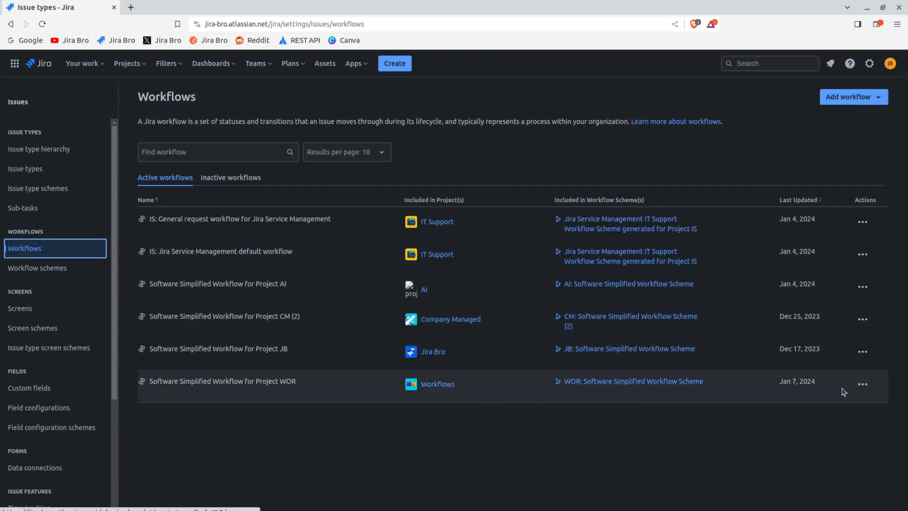
click(863, 385)
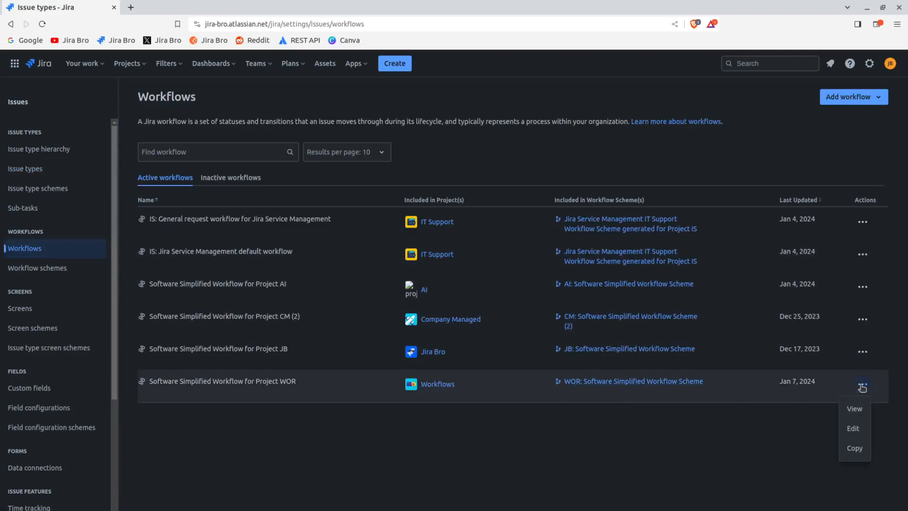
click(854, 447)
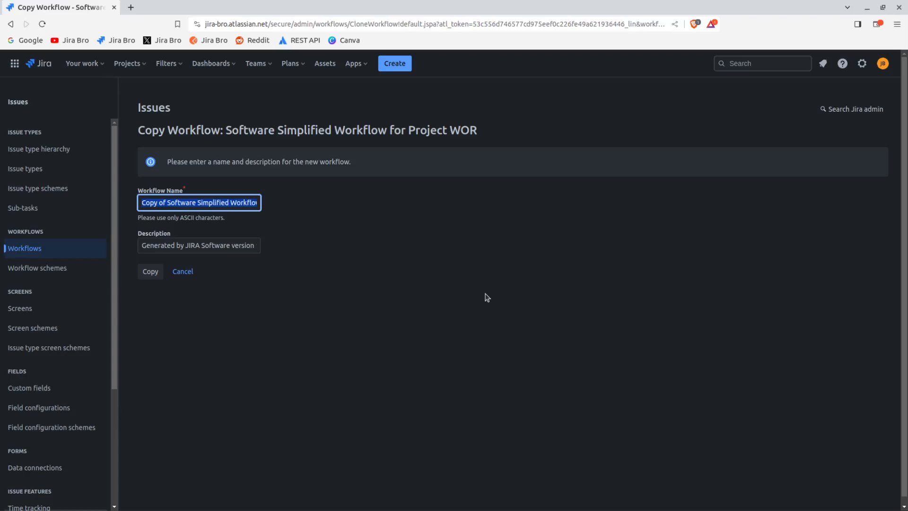
Name the copied workflow "WORKFLOW: Workflow for a project" and create it
key(BackSpace)
text(WOR)
key(BackSpace)
key(BackSpace)
text(ORKFLOW)
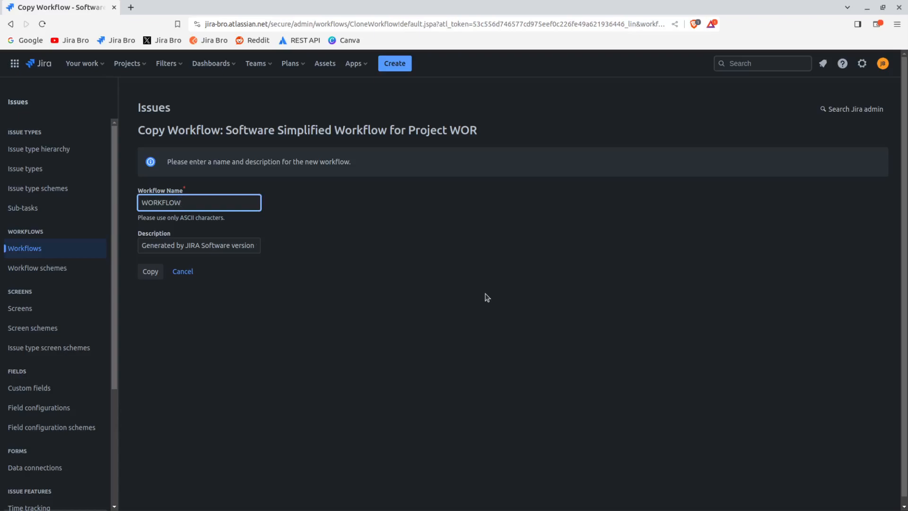
text(: Workflw)
key(BackSpace)
text(ow for a project)
click(150, 271)
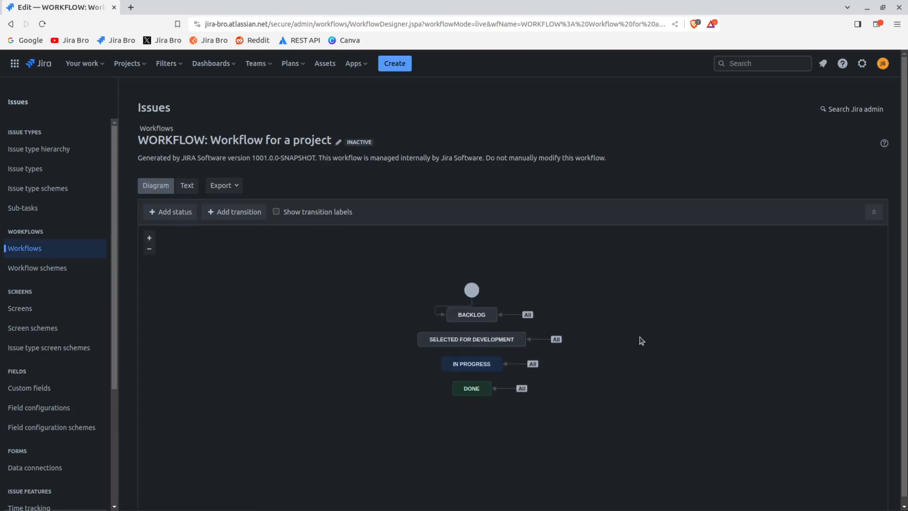
Remove the Selected for Development status from the workflow diagram
click(149, 238)
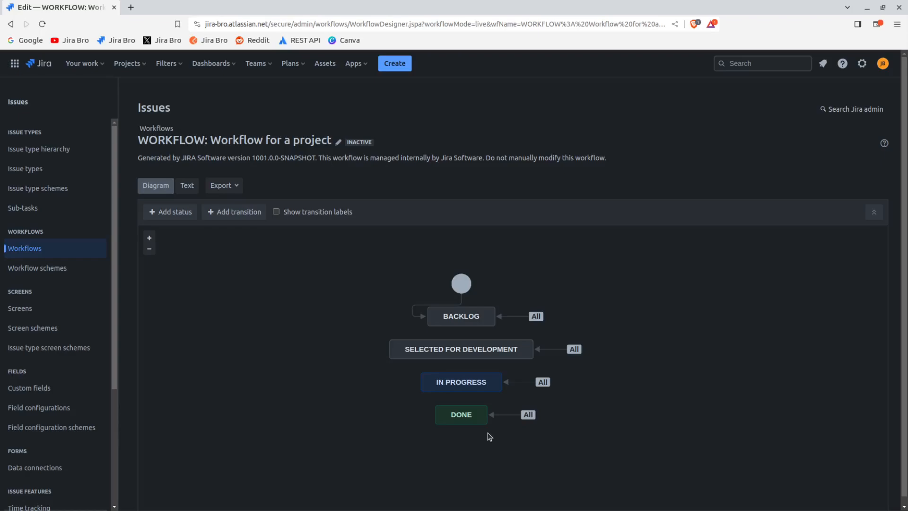
click(483, 344)
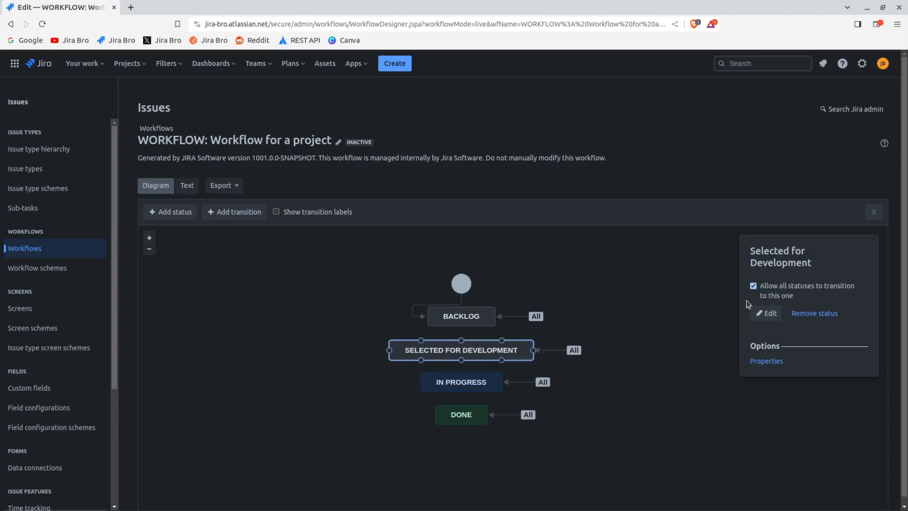
click(633, 409)
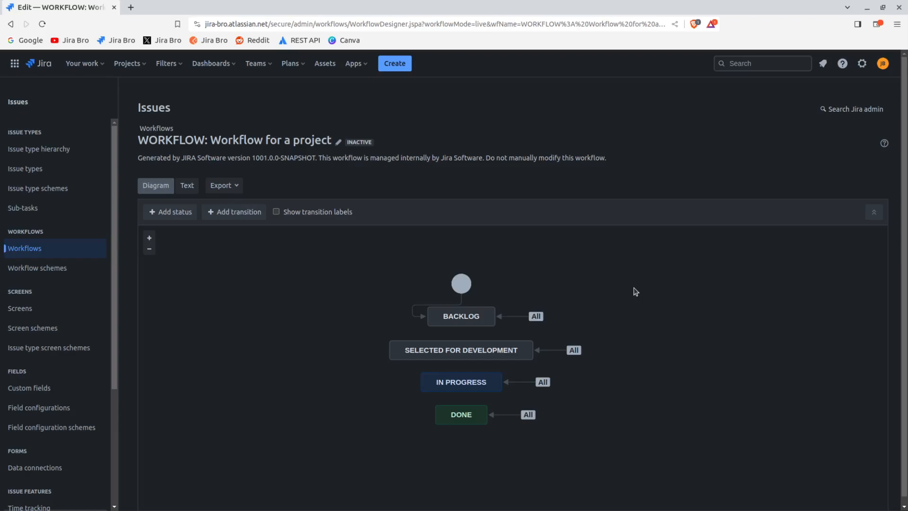
click(503, 355)
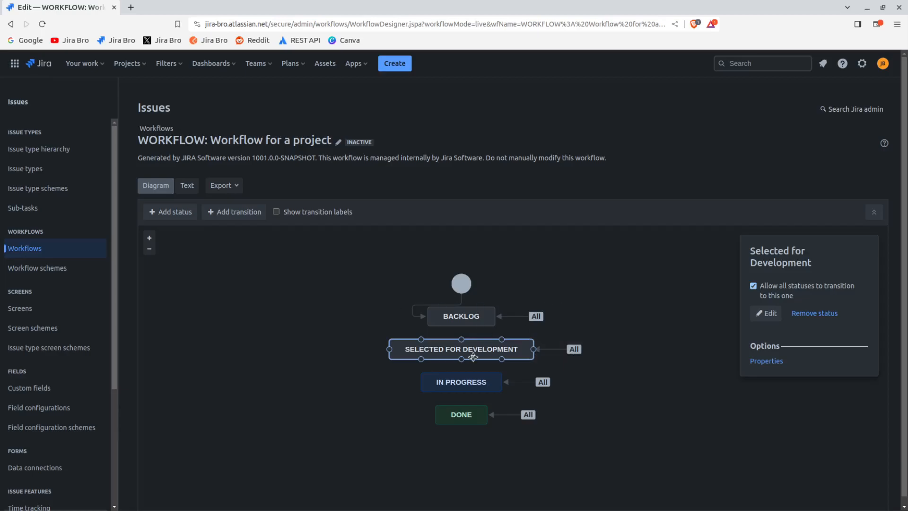
click(814, 313)
click(517, 310)
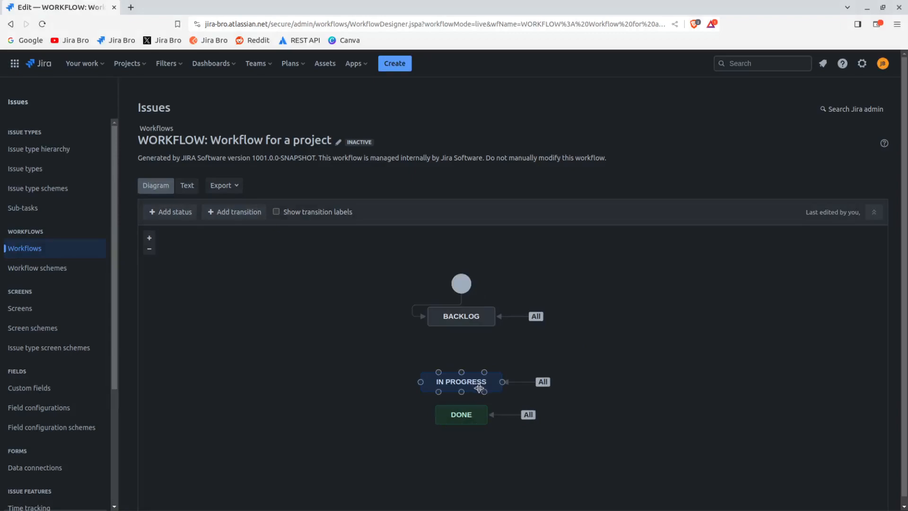
Add the existing To Do status to the workflow and place it beside Backlog
mouse_move(479, 314)
click(171, 213)
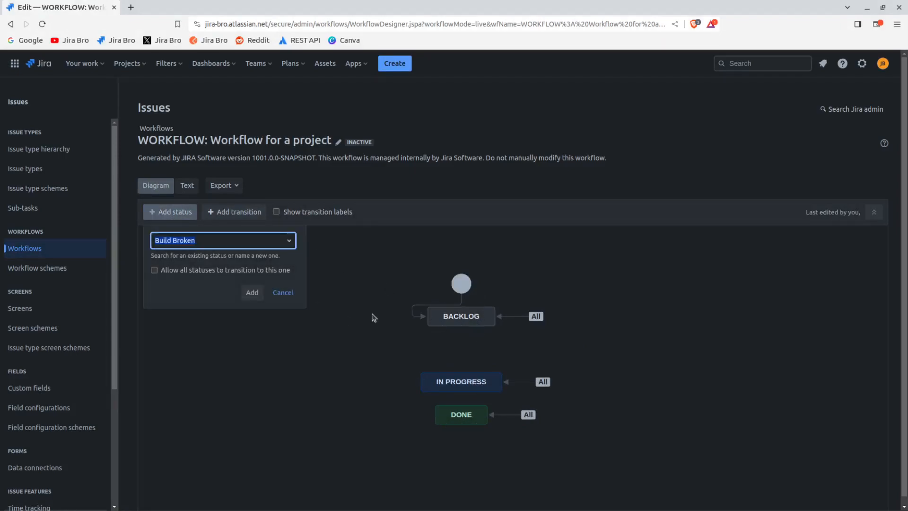
text(Tp)
key(BackSpace)
text(o)
key(Return)
click(249, 291)
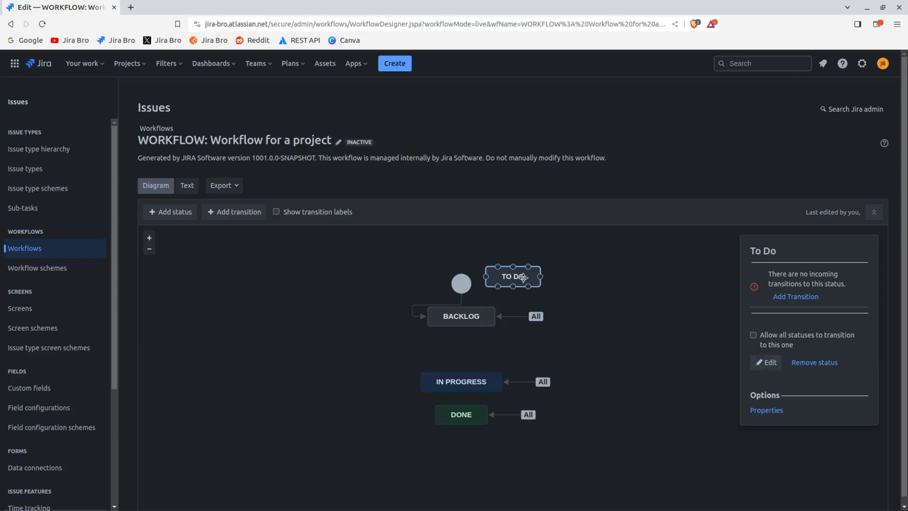
drag(513, 279, 369, 318)
click(648, 318)
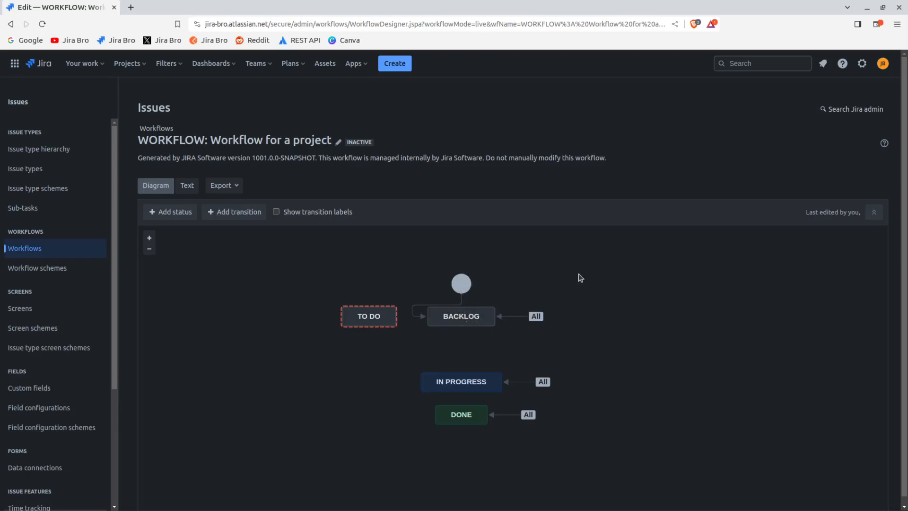
click(412, 315)
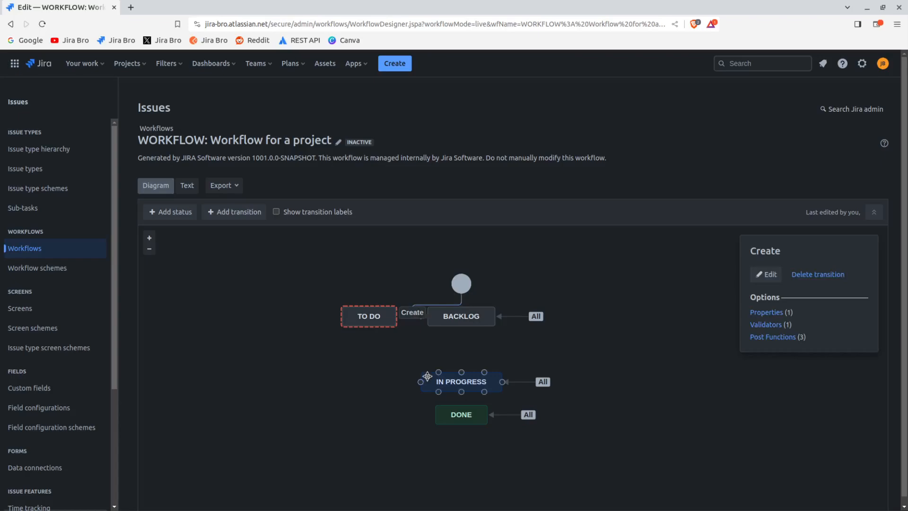
drag(450, 315, 453, 326)
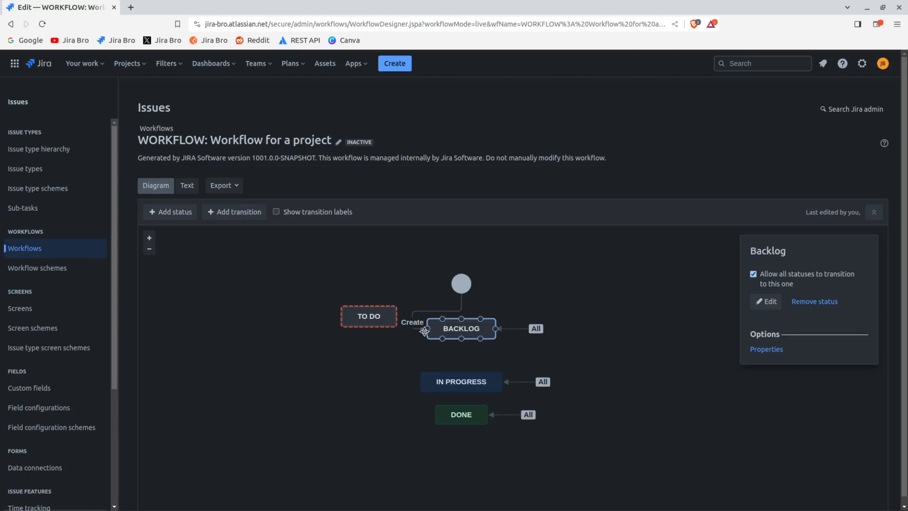
drag(424, 331, 400, 317)
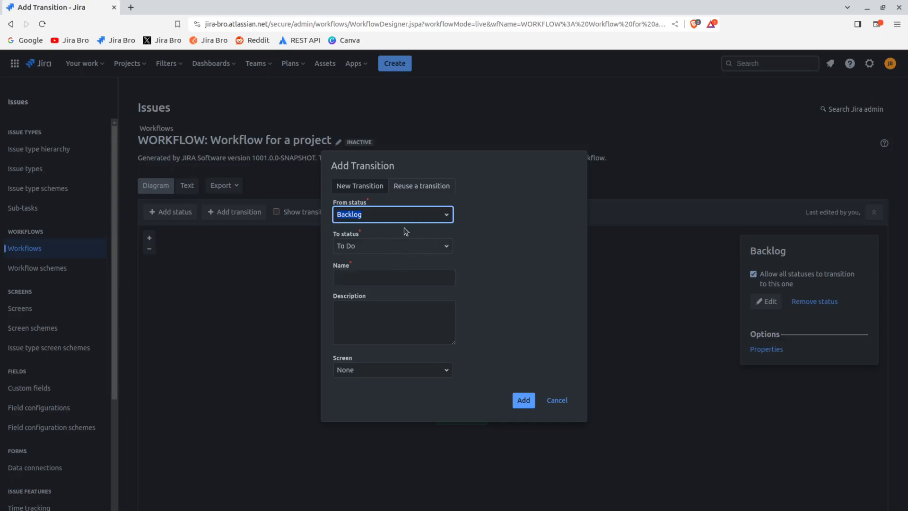
click(520, 400)
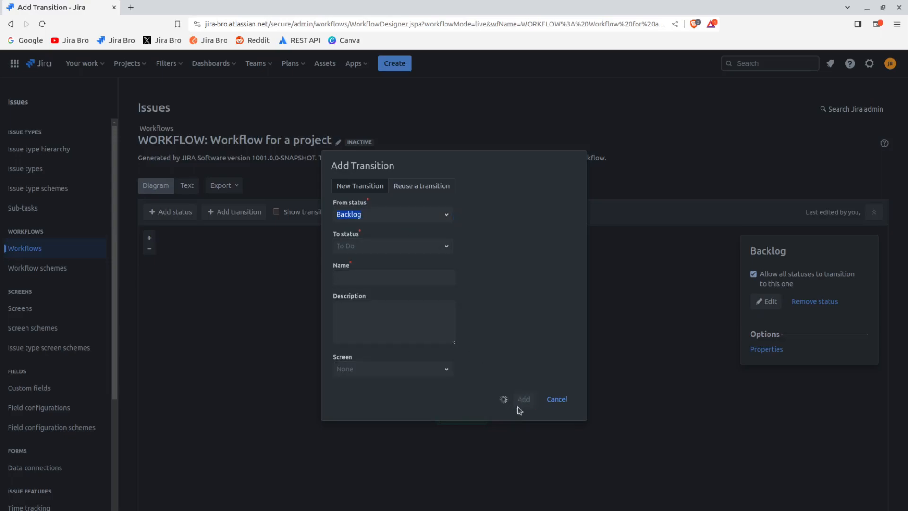
click(557, 416)
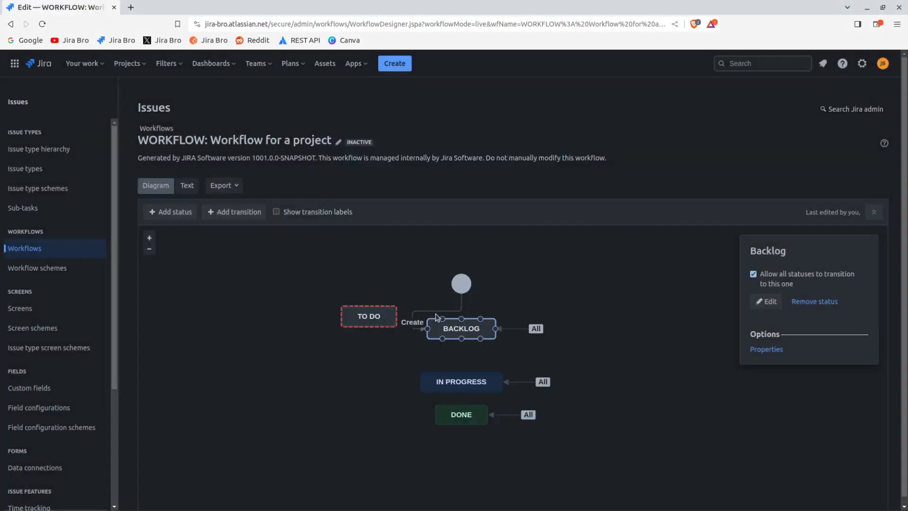
Reconnect the Create transition so that it leads from the start node to To Do instead of Backlog
click(425, 329)
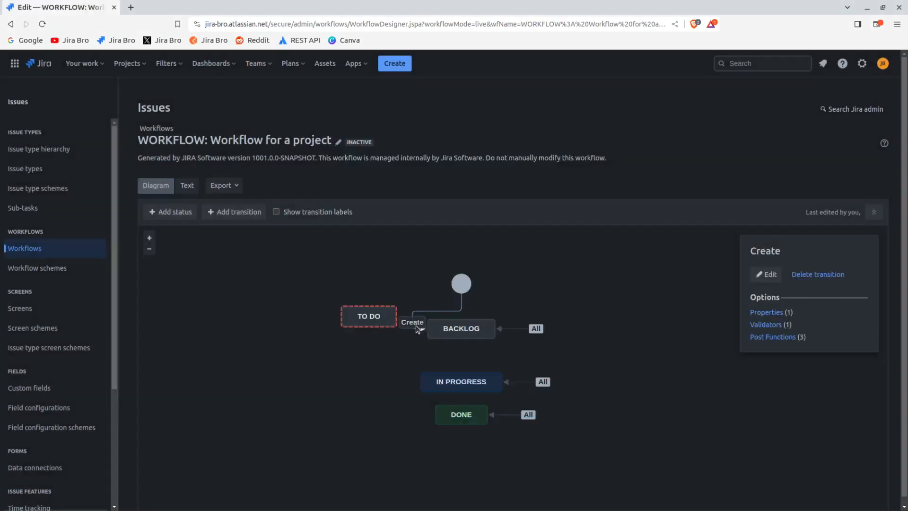
drag(418, 330, 396, 316)
click(522, 309)
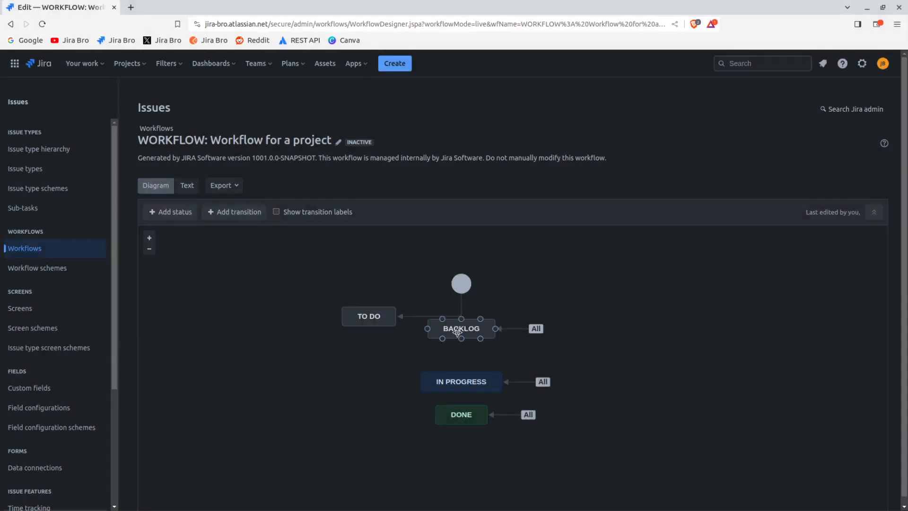
Delete the Backlog status from the workflow
click(459, 331)
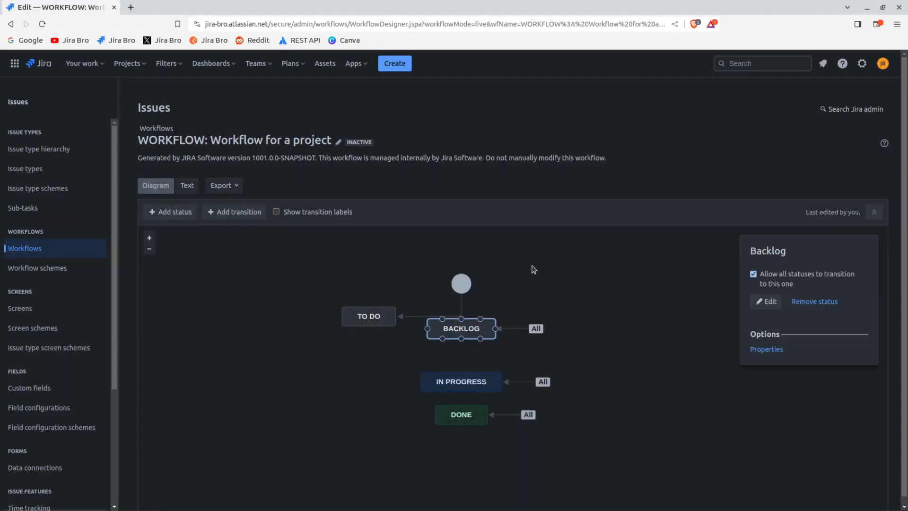
key(Delete)
key(Return)
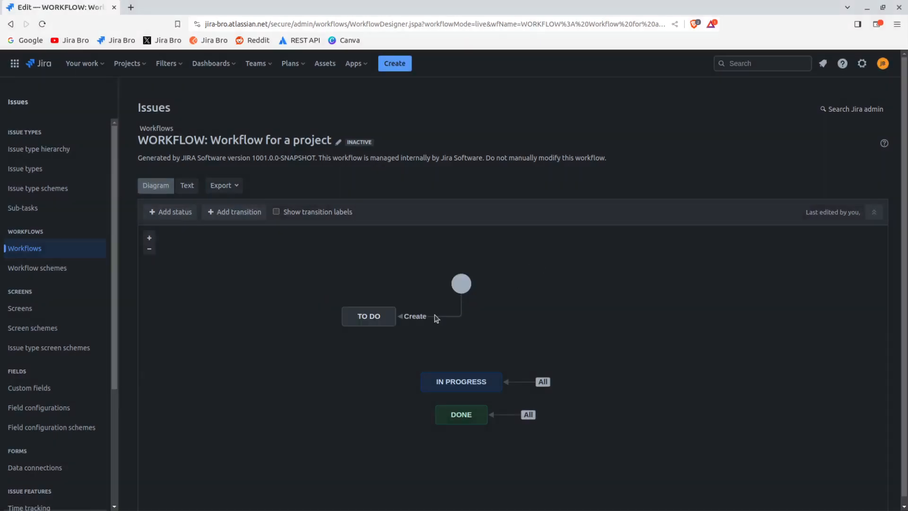
Move the To Do status directly beneath the start node in the diagram
drag(380, 315, 477, 326)
click(573, 326)
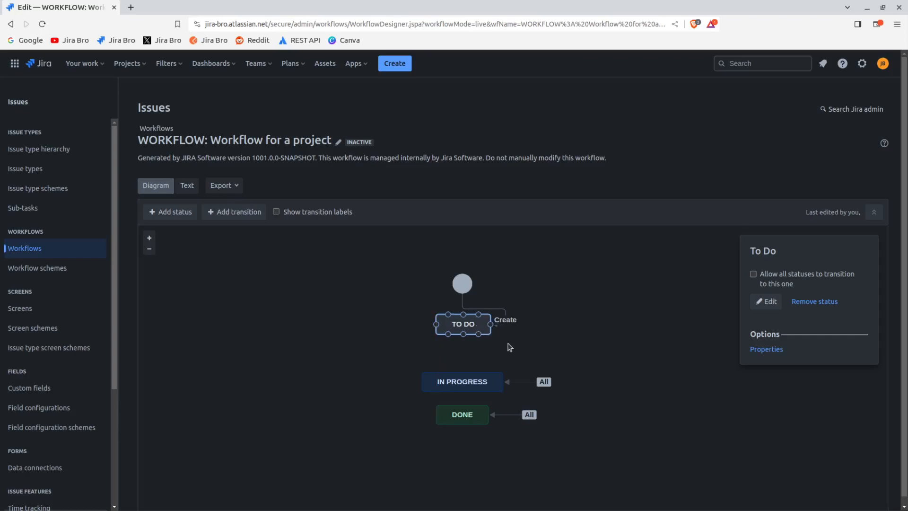
click(594, 306)
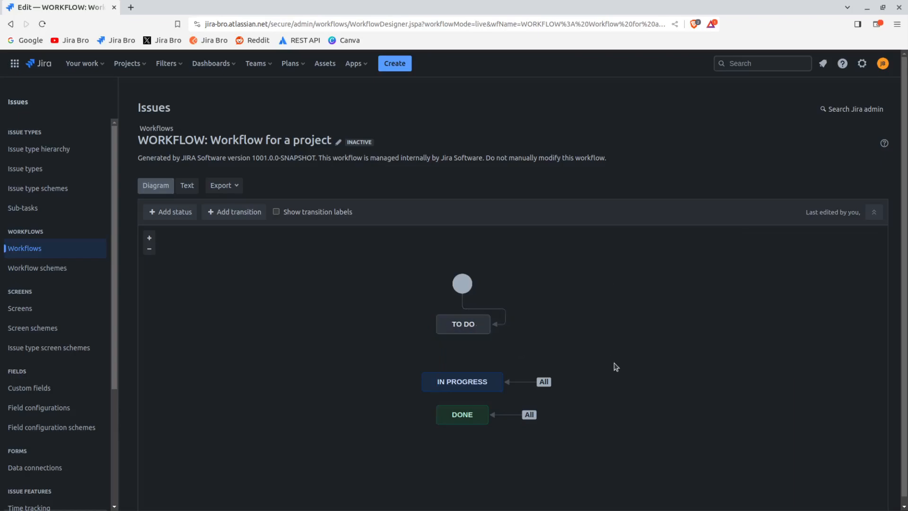
Move In Progress up closer to To Do and shift Done down to leave a gap between them
click(492, 387)
drag(492, 386, 484, 368)
click(485, 406)
click(626, 316)
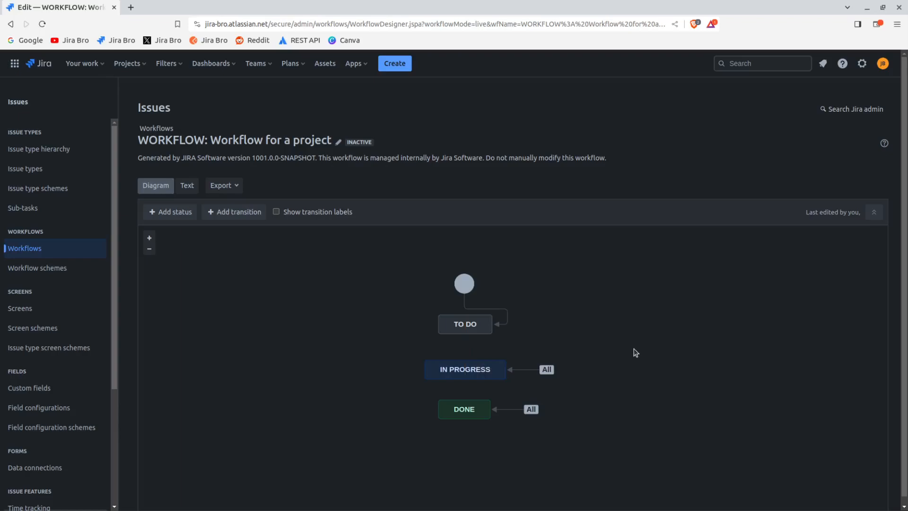
drag(478, 406, 473, 424)
Create a new status named "In Testing" in the In Progress category and add it to the workflow
click(164, 213)
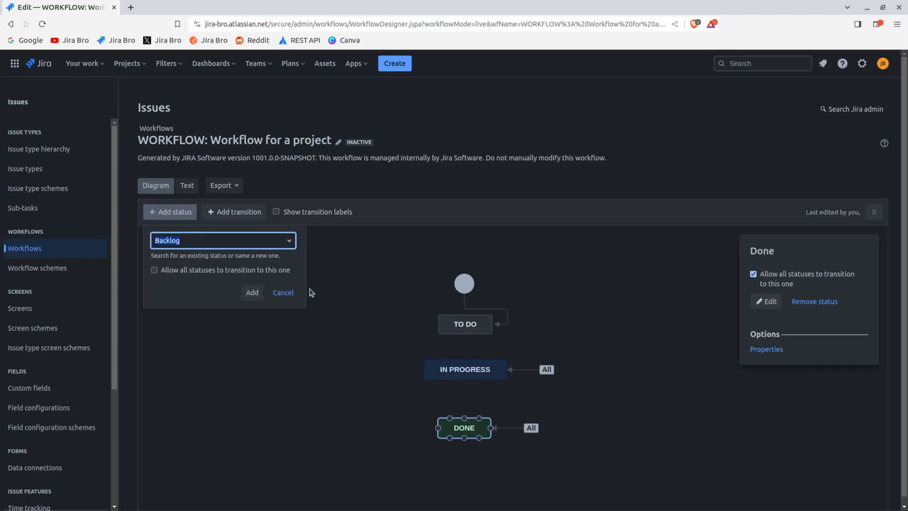
text(In T)
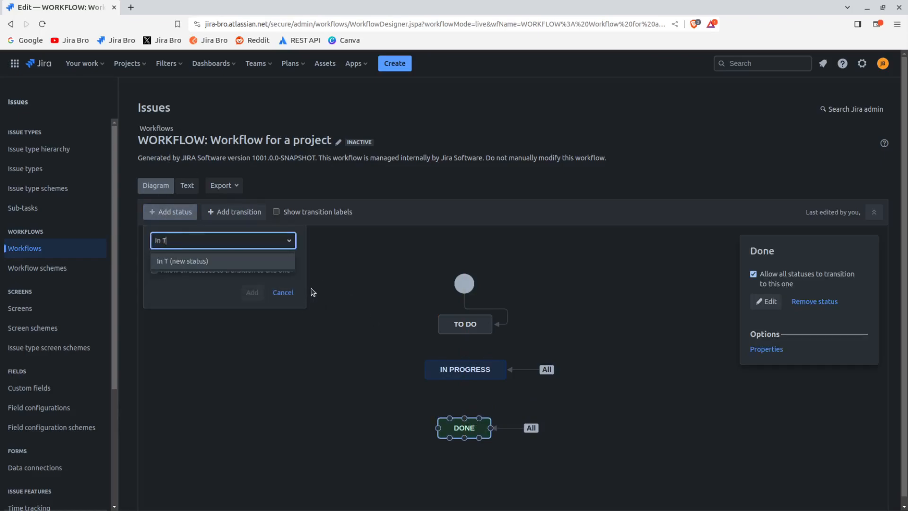
text(esting)
click(270, 261)
click(255, 293)
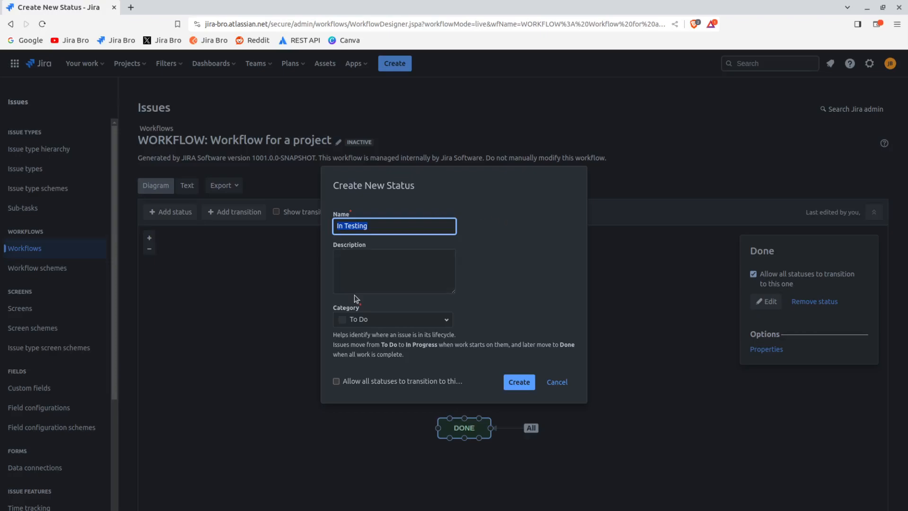
click(336, 309)
drag(336, 309, 443, 292)
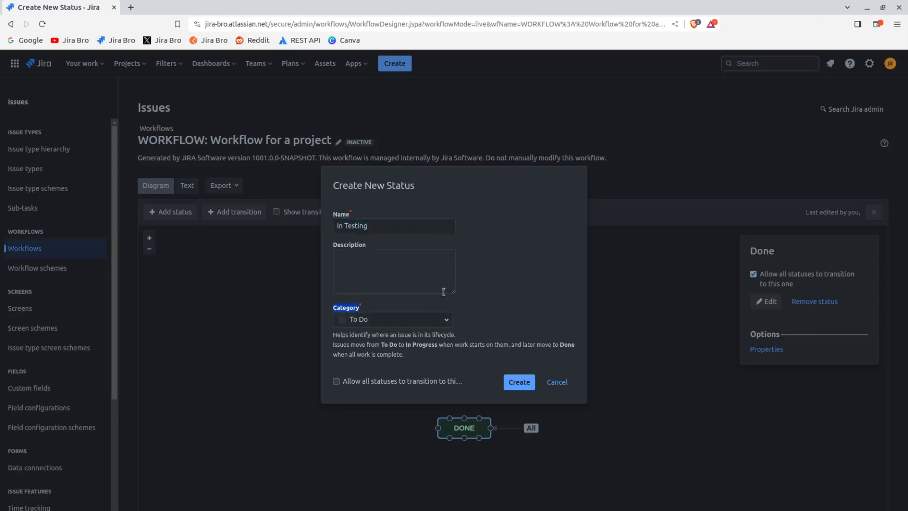
click(420, 321)
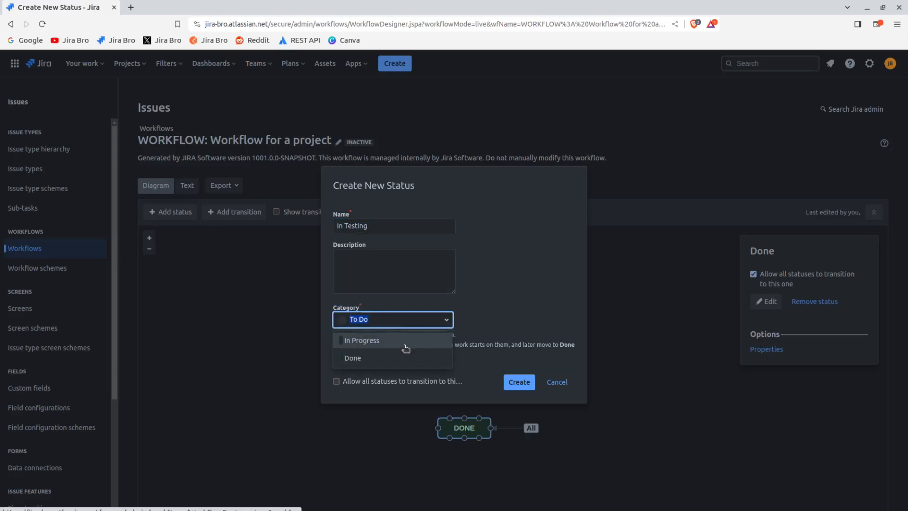
click(405, 341)
click(519, 381)
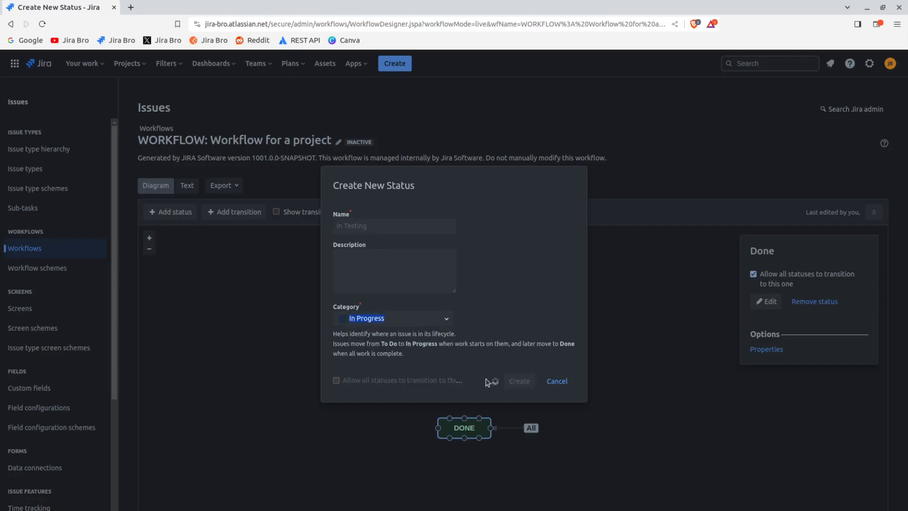
Move Done further down and place In Testing between In Progress and Done
drag(473, 428, 474, 452)
drag(513, 286, 483, 418)
click(576, 405)
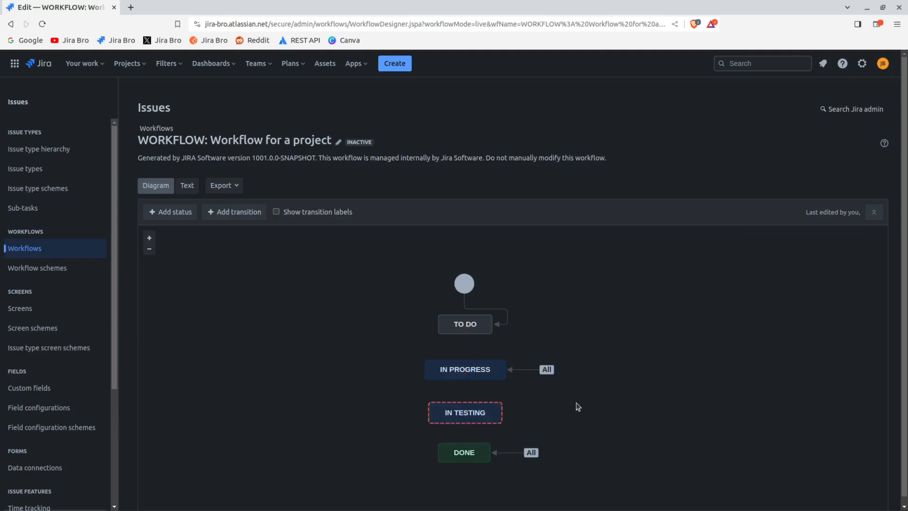
Check the details of the In Testing status for its incoming transitions
click(467, 414)
drag(792, 274, 848, 274)
click(834, 279)
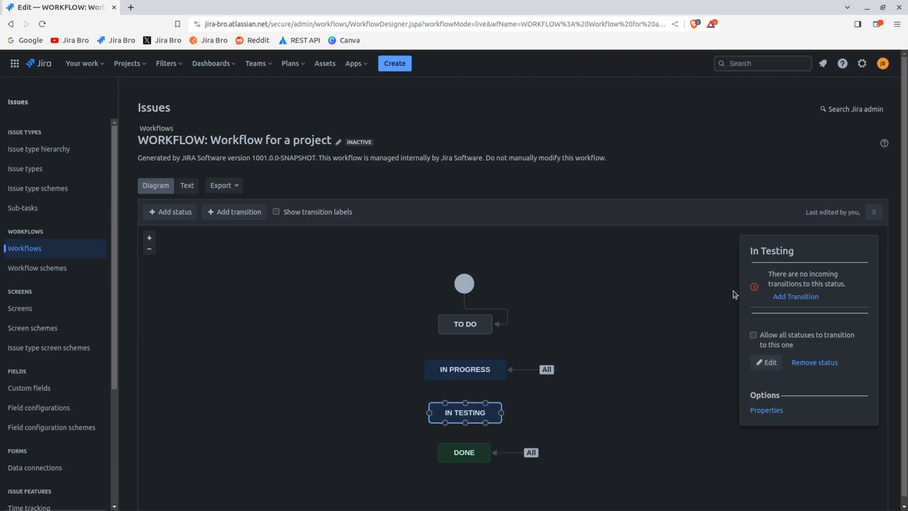
click(630, 341)
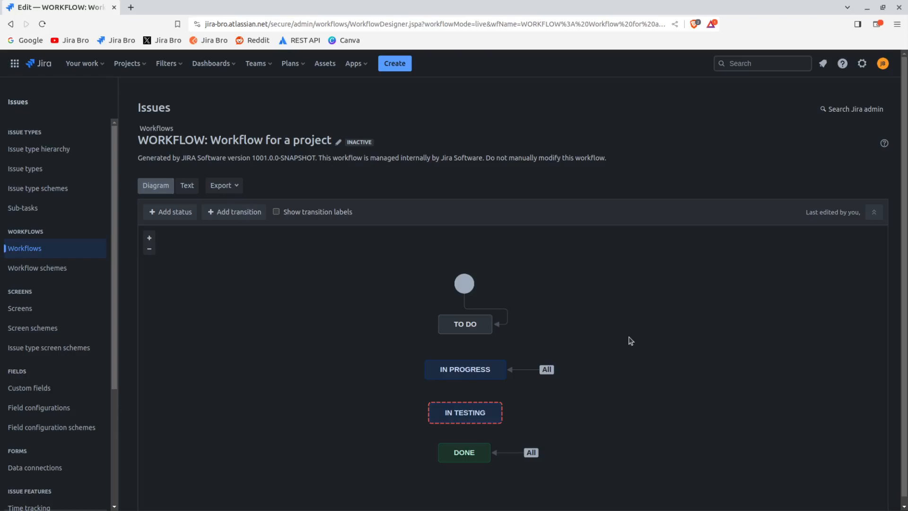
Add a transition named "progress" from To Do to In Progress, with no screen
click(463, 325)
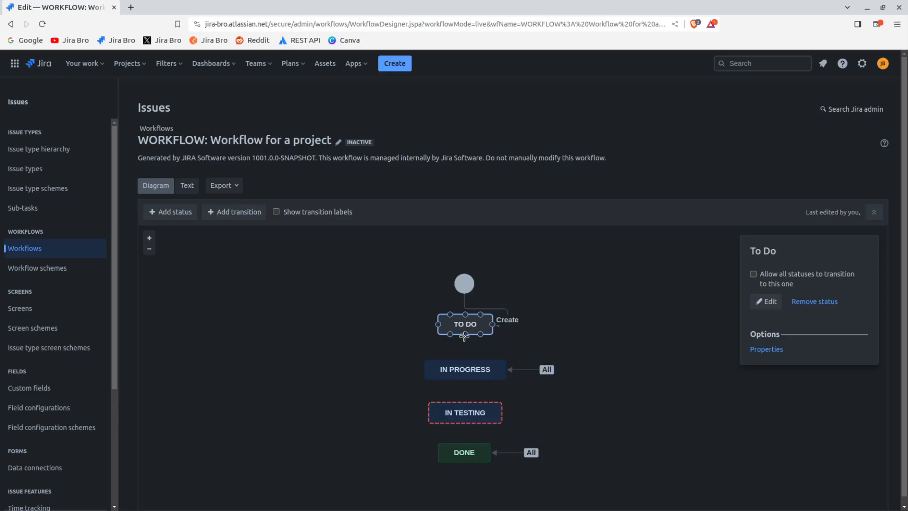
drag(466, 334, 465, 367)
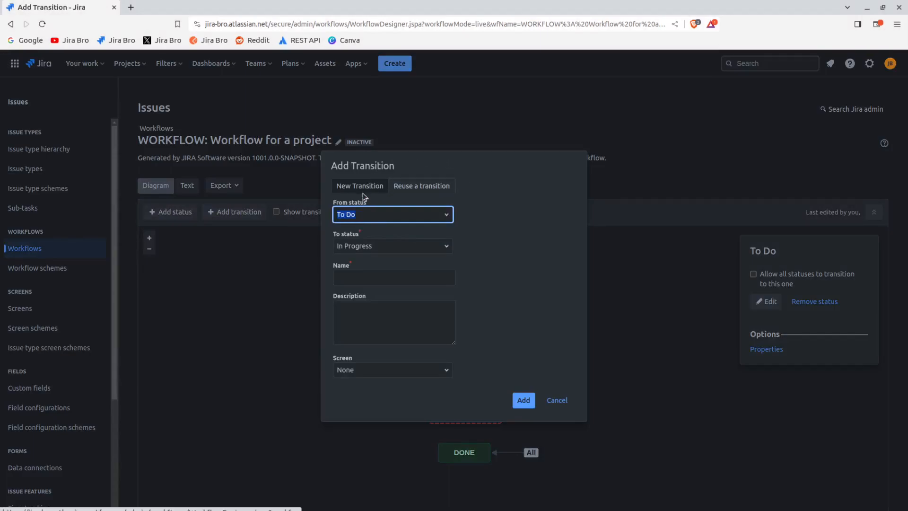
click(378, 279)
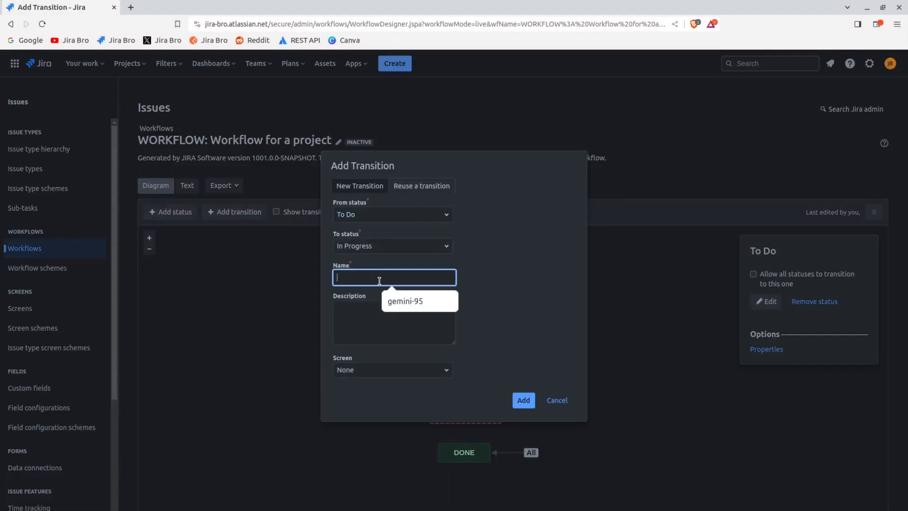
text(p)
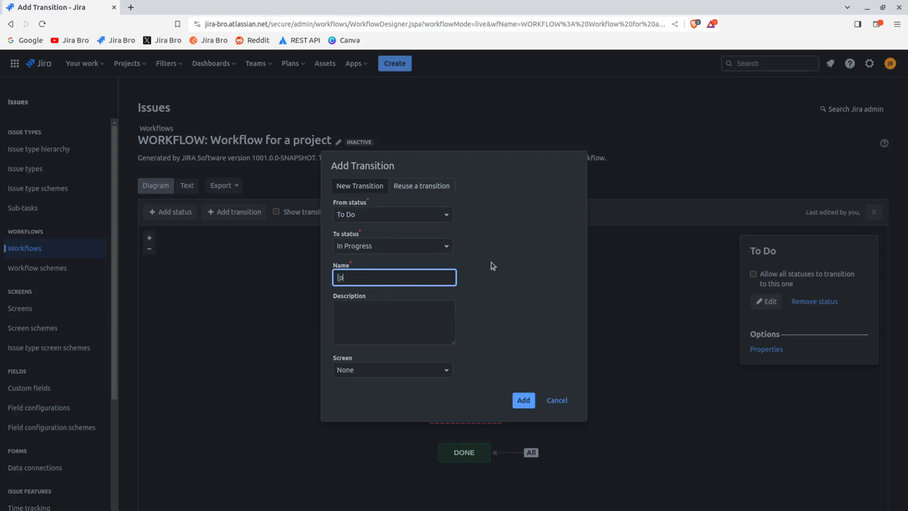
text(rogress)
click(505, 324)
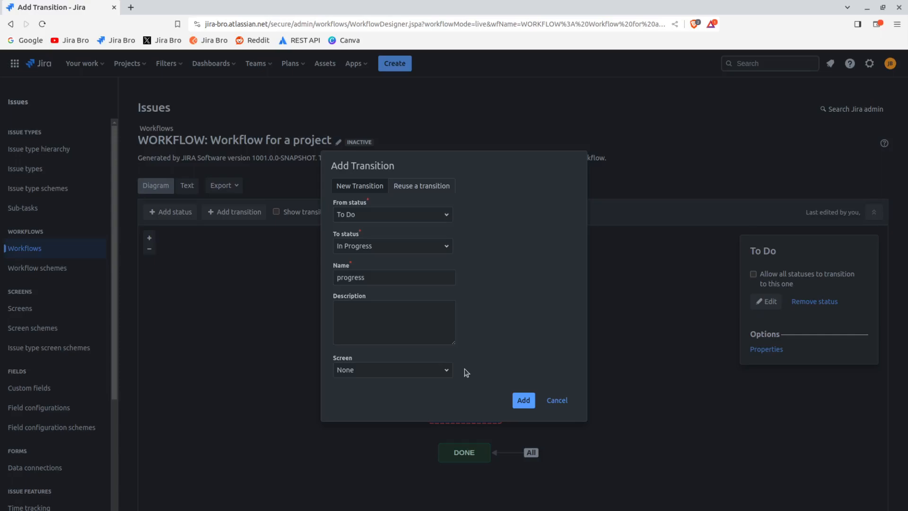
click(525, 402)
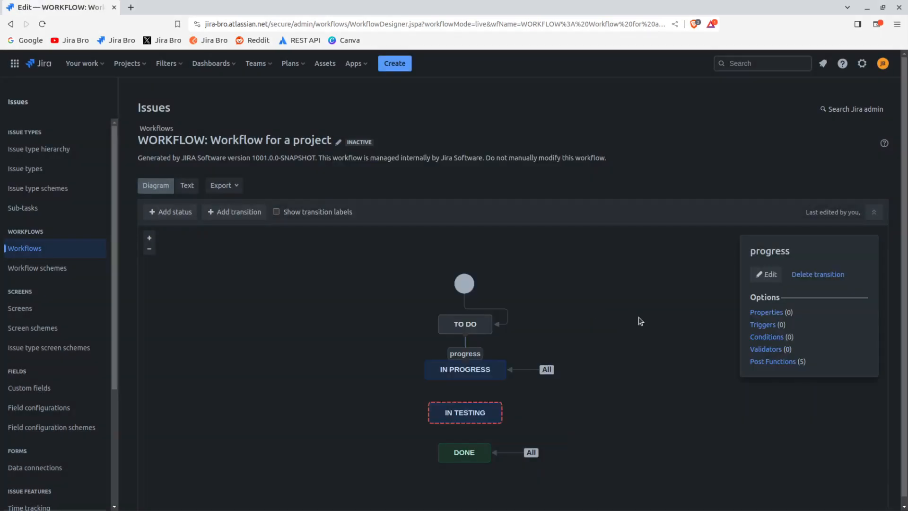
click(638, 317)
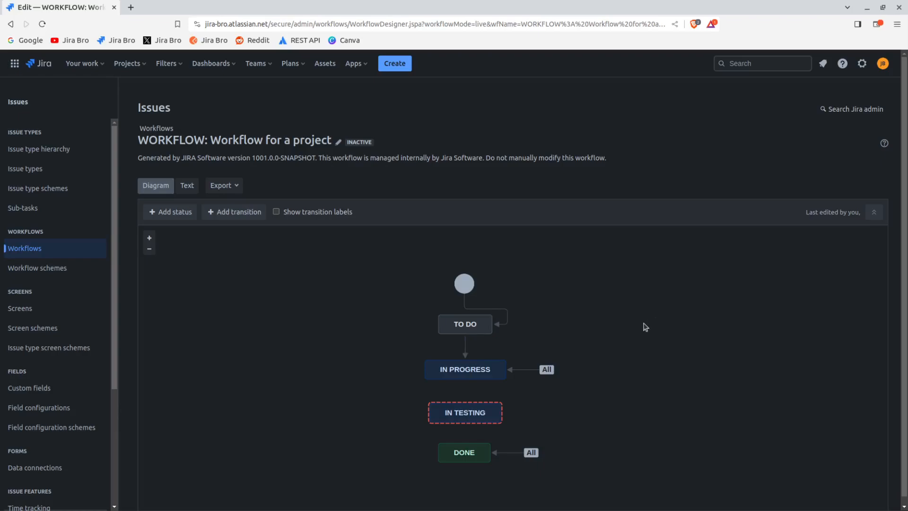
Add a transition named "qa" from In Progress to In Testing, with no screen
click(471, 350)
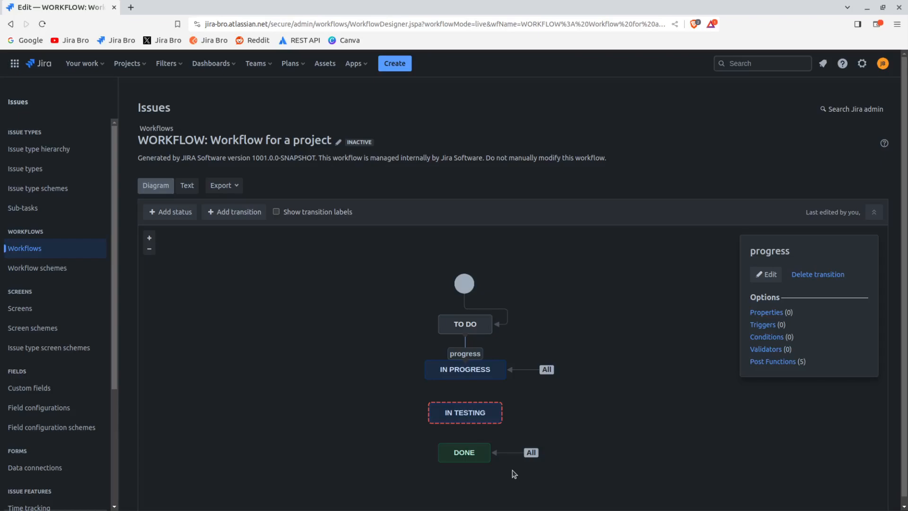
mouse_move(472, 451)
click(472, 367)
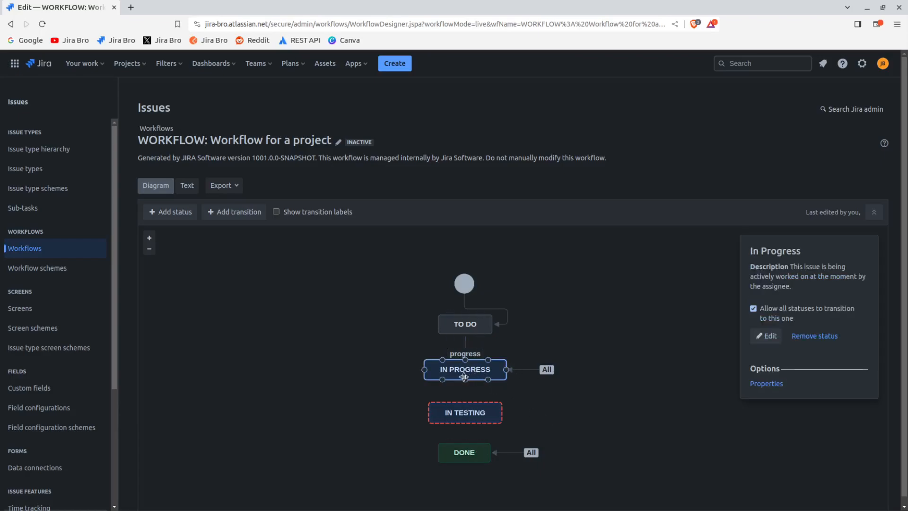
drag(466, 378, 465, 402)
click(405, 277)
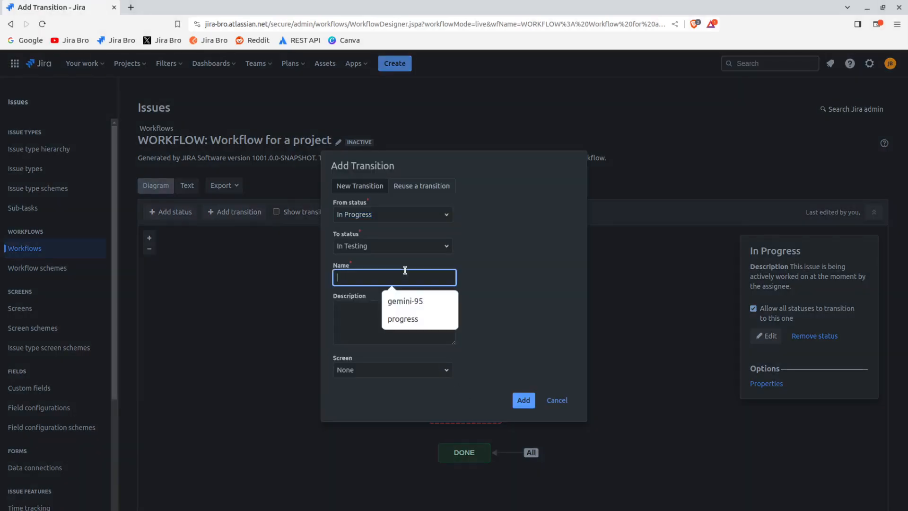
text(qa)
click(524, 400)
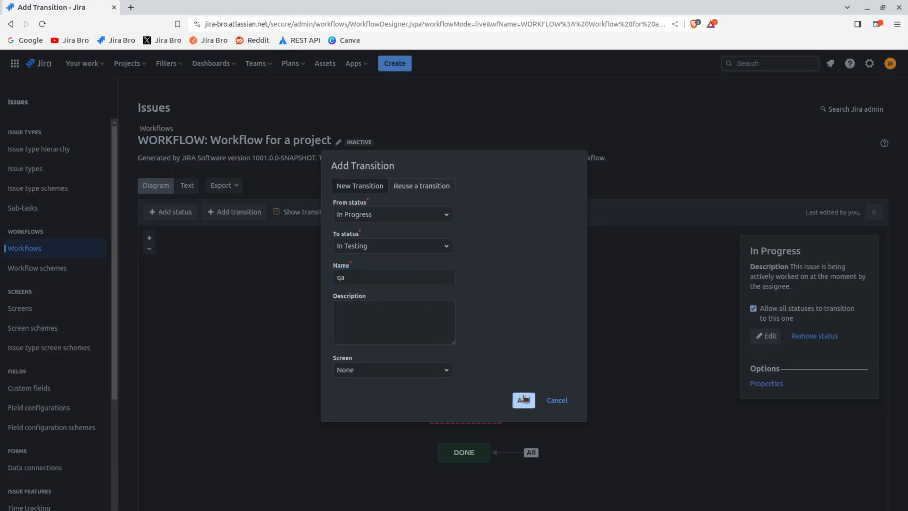
click(635, 332)
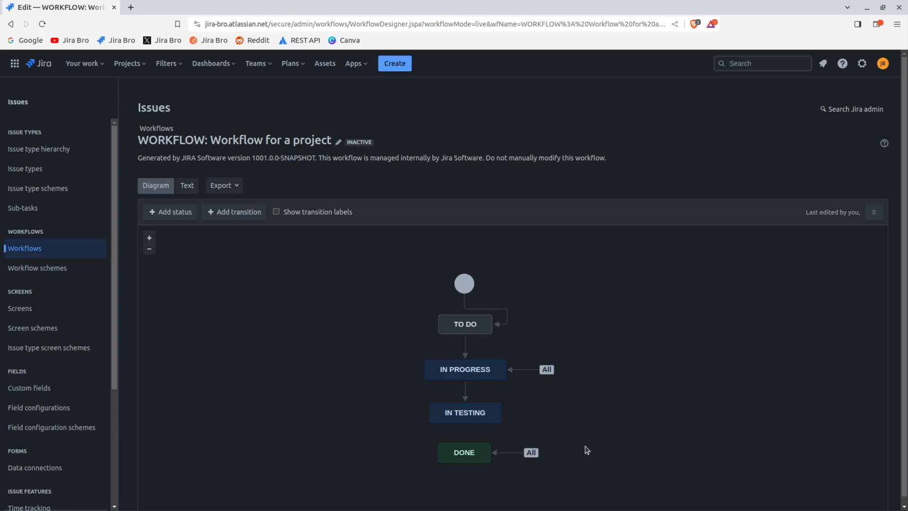
Start a new transition from In Testing to Done and name it "done"
click(489, 412)
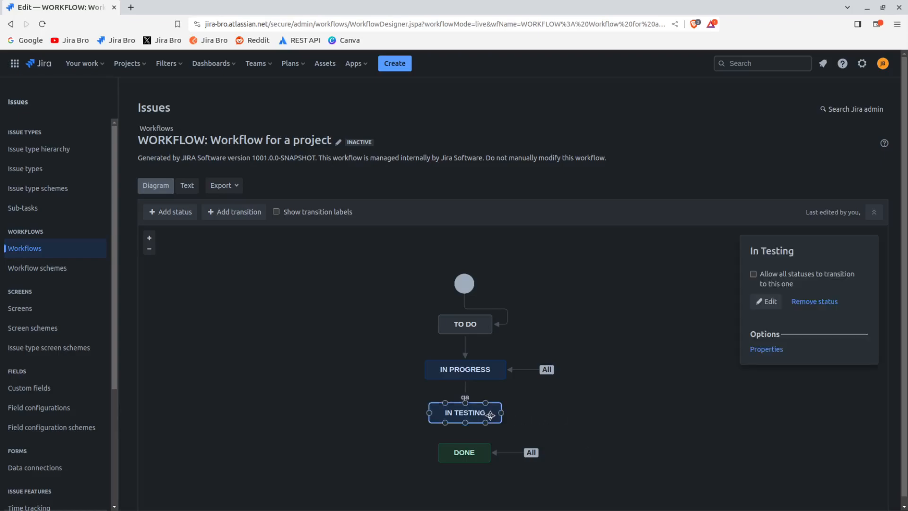
drag(429, 410, 429, 410)
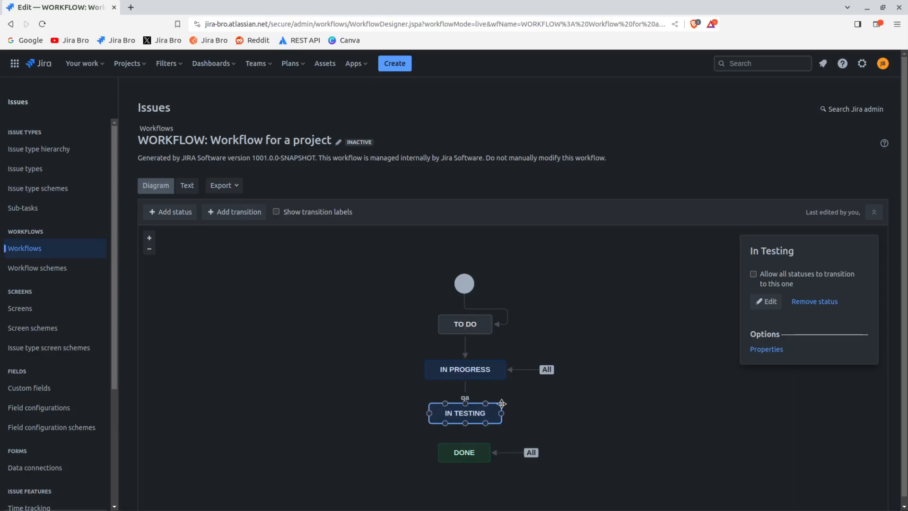
drag(503, 415, 480, 450)
click(404, 277)
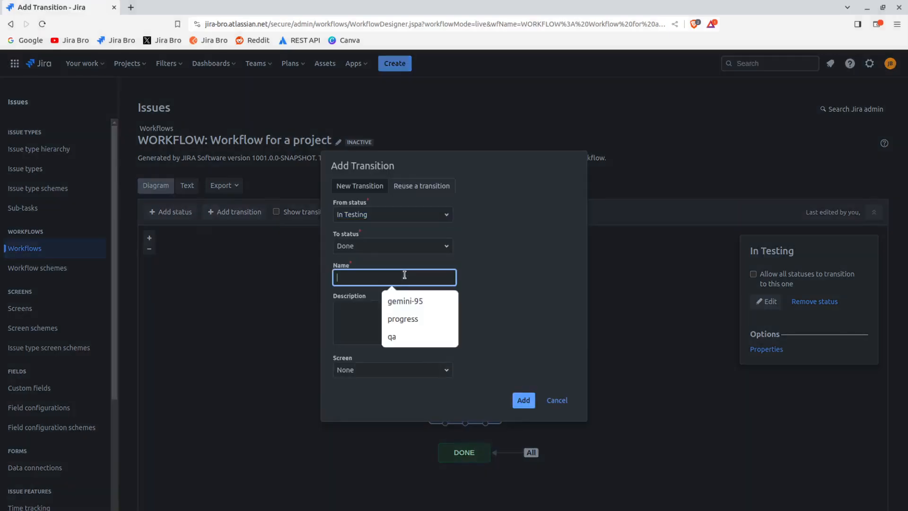
text(done)
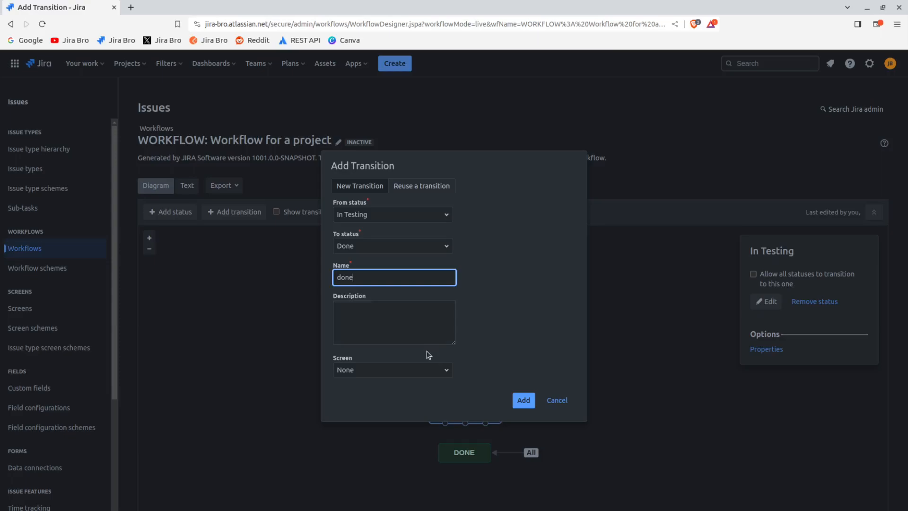
Assign the Resolve Issue Screen to the new transition and try to add it
click(424, 369)
scroll(506, 426, down, 10)
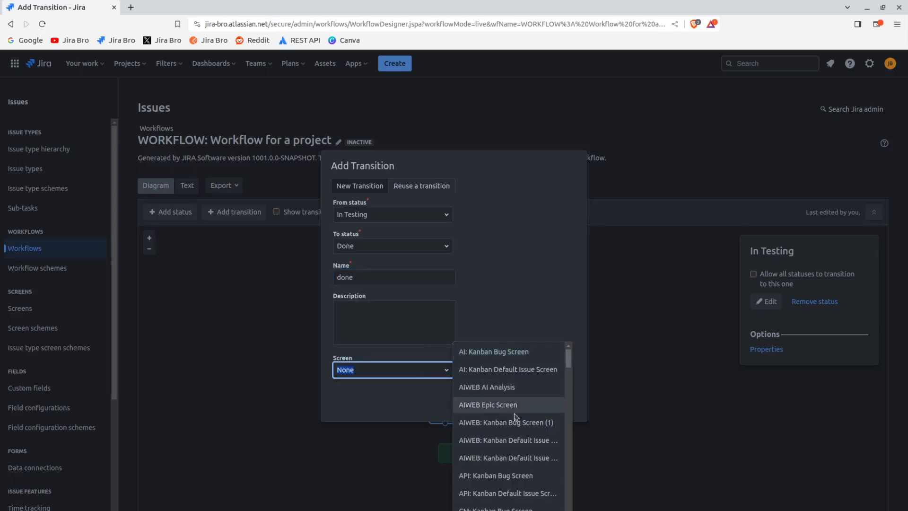
scroll(533, 433, down, 10)
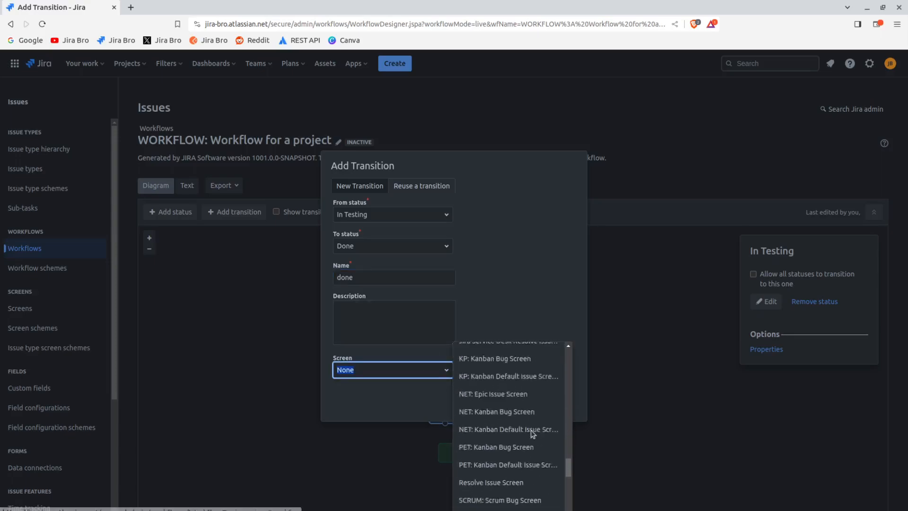
scroll(533, 434, up, 10)
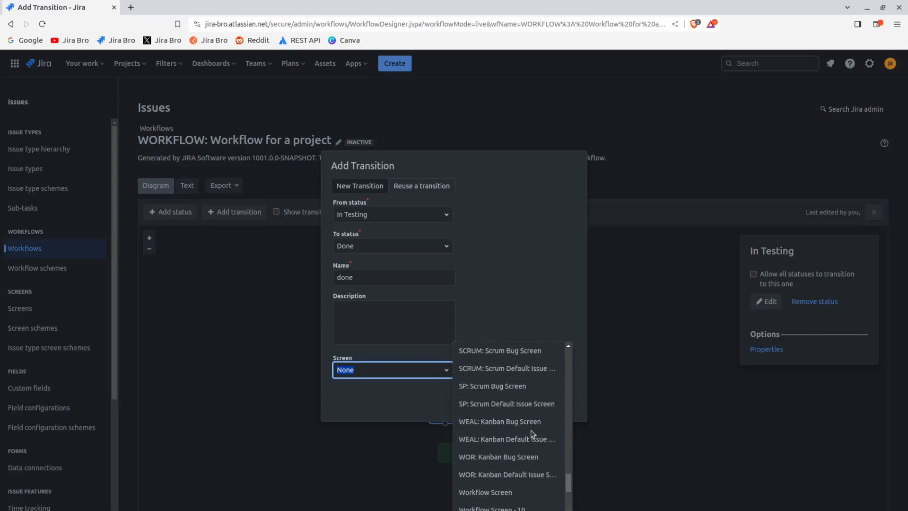
scroll(529, 435, down, 5)
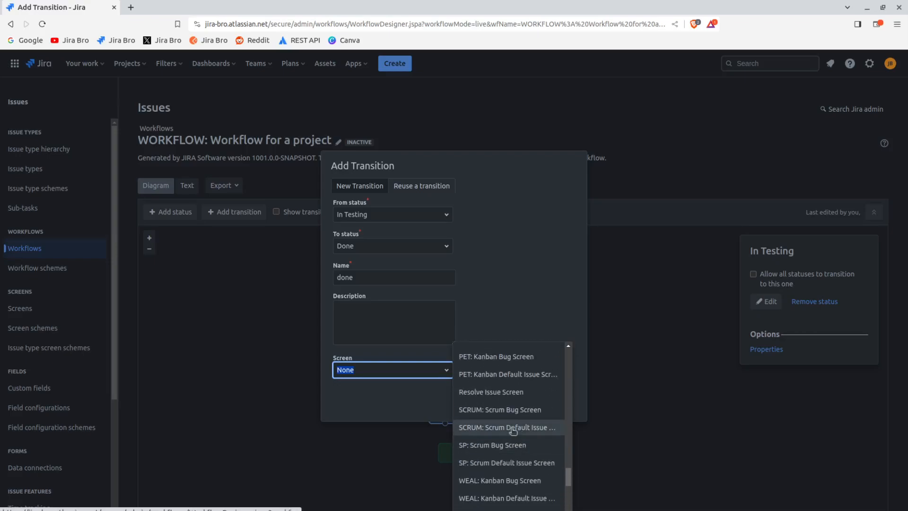
click(505, 391)
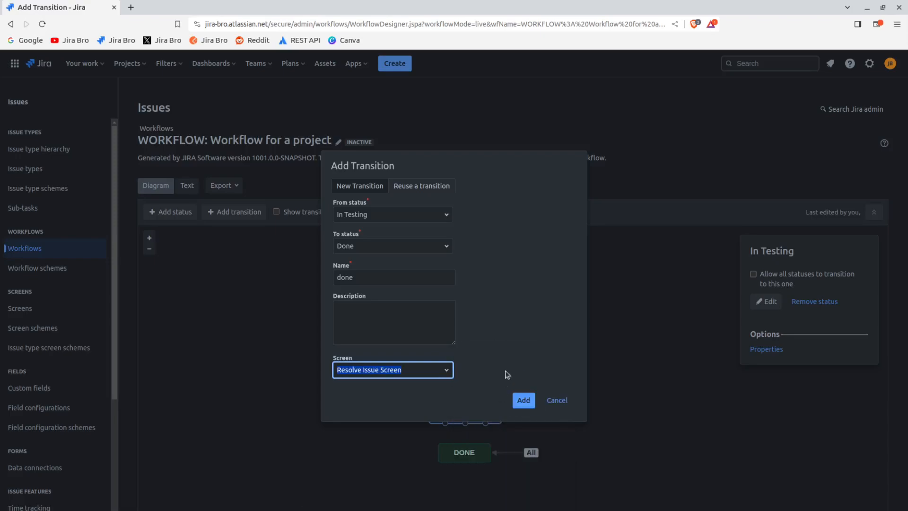
click(522, 400)
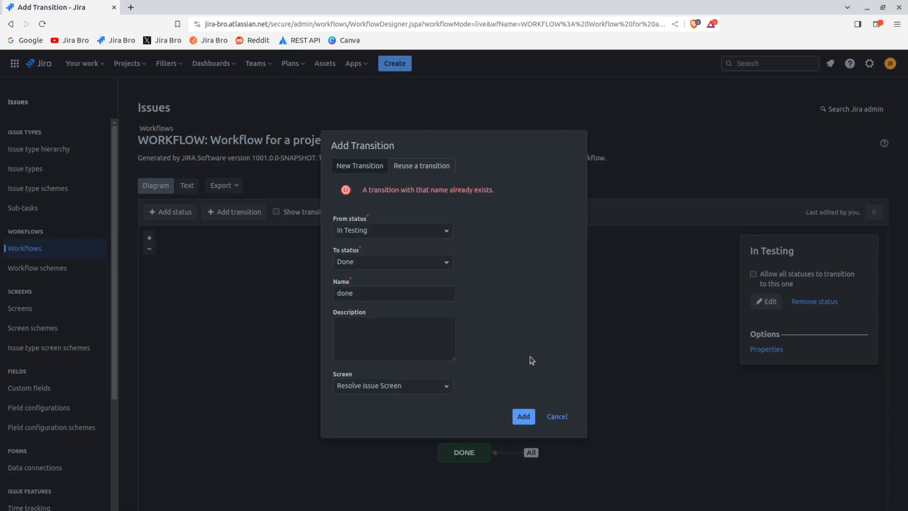
Change the new transition's name to "donee" and add it to the workflow
click(382, 291)
text(e)
click(523, 416)
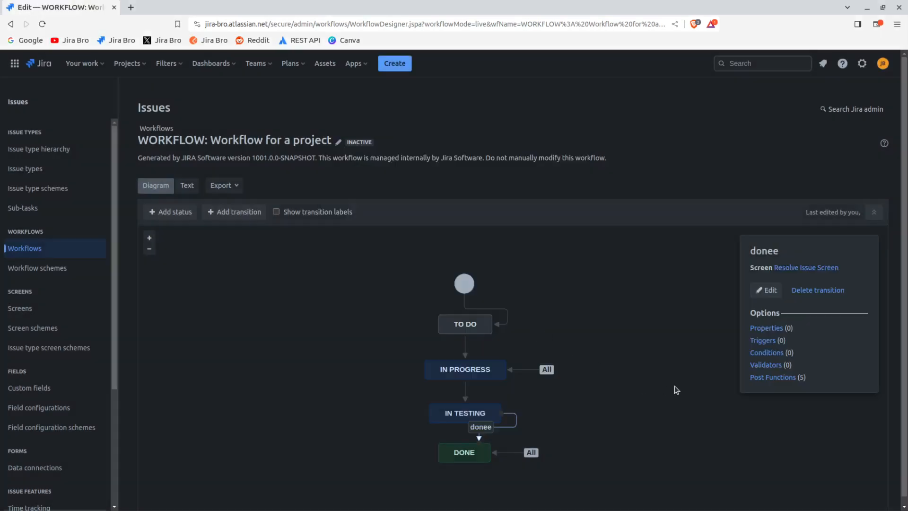
click(596, 430)
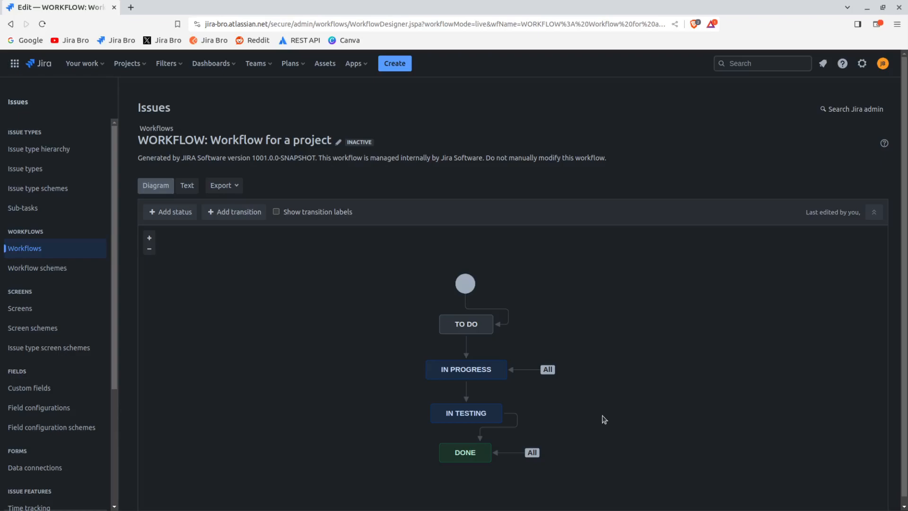
Add a transition named "test failed" from In Testing back to In Progress
click(467, 415)
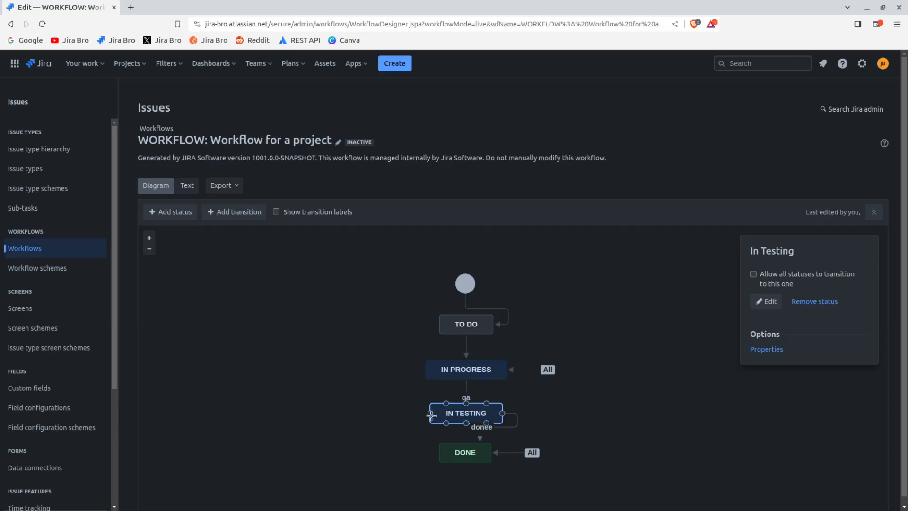
drag(430, 414, 426, 370)
click(396, 277)
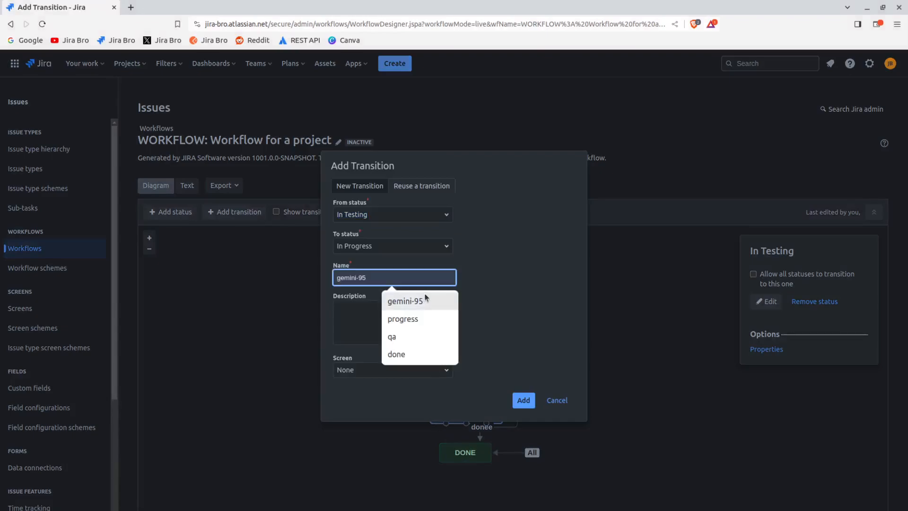
text(test failed)
key(Return)
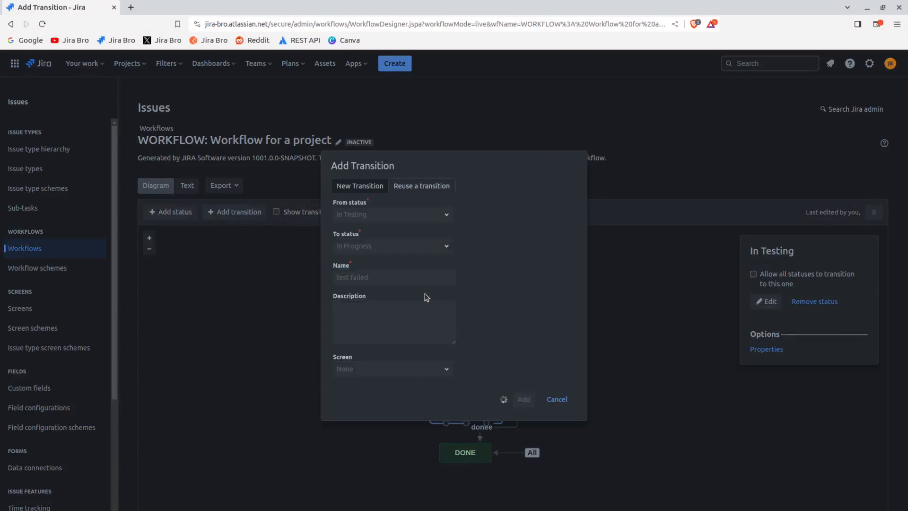
Rename the transition from In Testing to Done as "test passed"
click(511, 427)
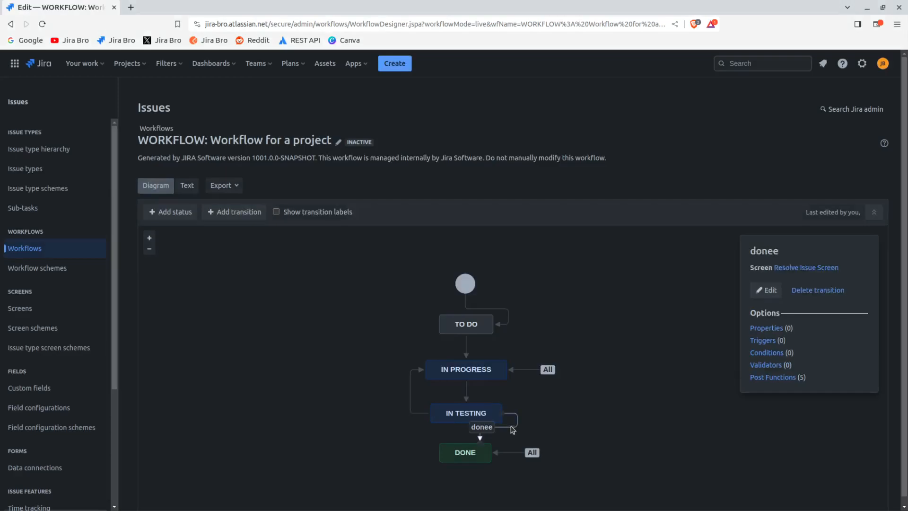
double_click(512, 428)
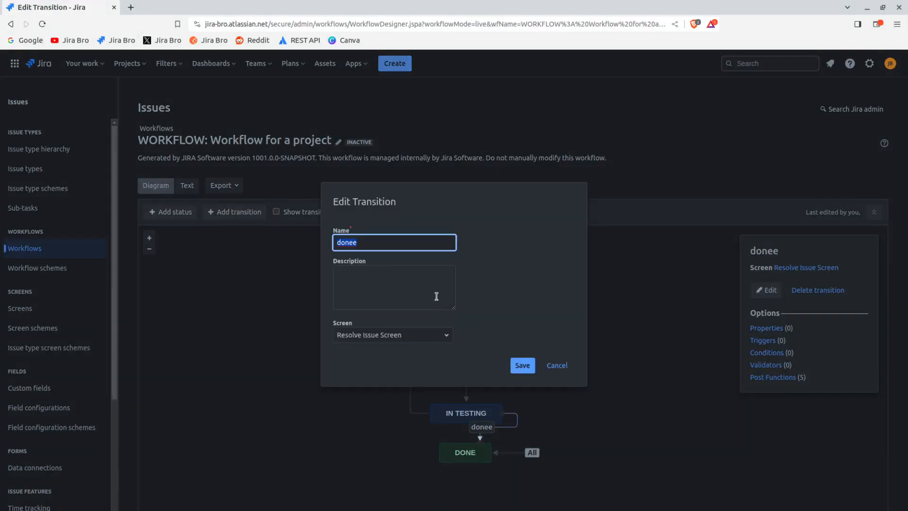
text(test succ)
key(BackSpace)
key(BackSpace)
key(BackSpace)
key(BackSpace)
text(passed)
key(Return)
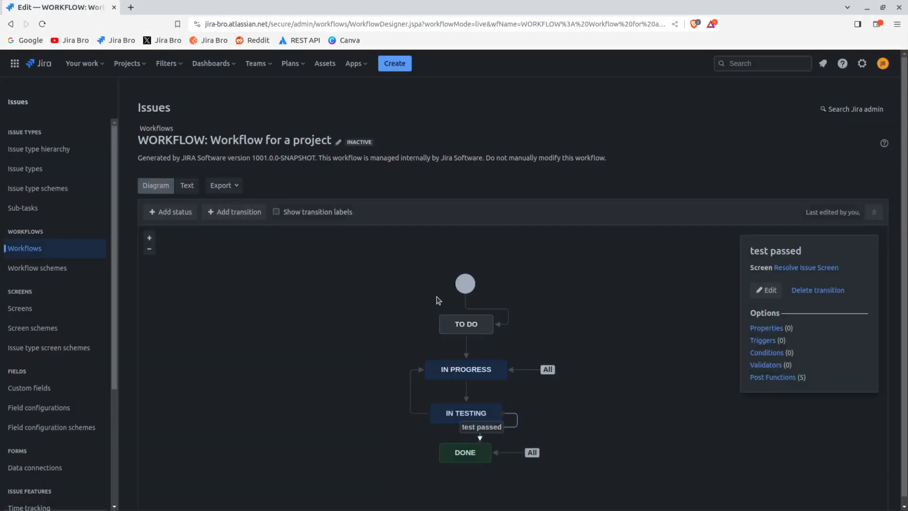
click(628, 452)
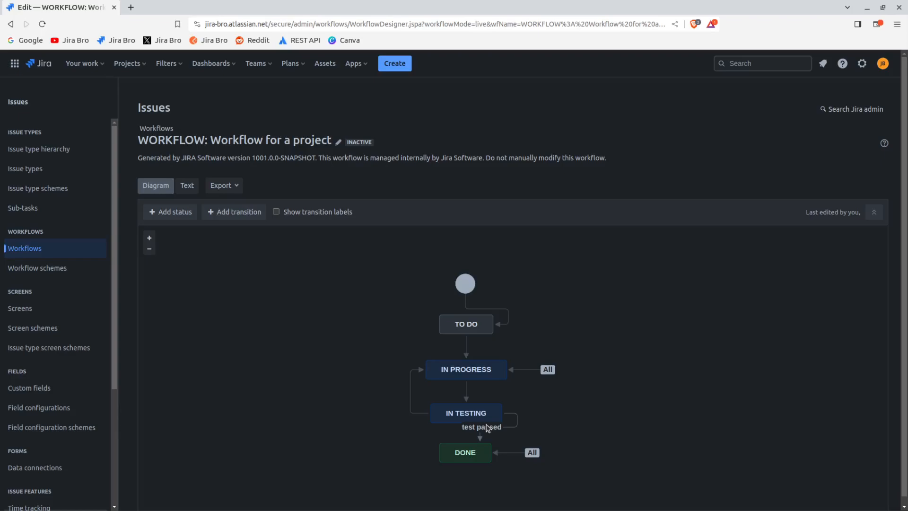
Stop allowing all statuses to transition to Done
click(473, 453)
click(753, 274)
click(667, 382)
Create a transition from To Do to Done and name it "close the issue"
click(463, 322)
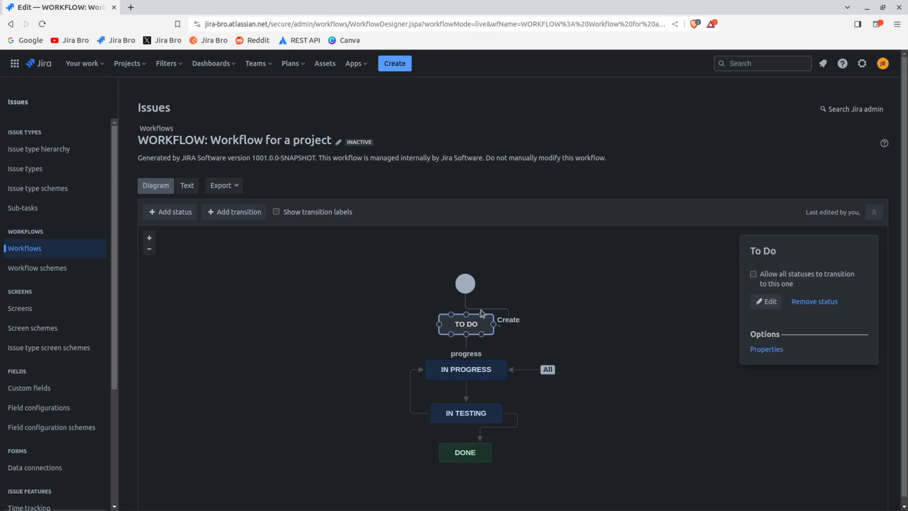
drag(494, 326, 494, 446)
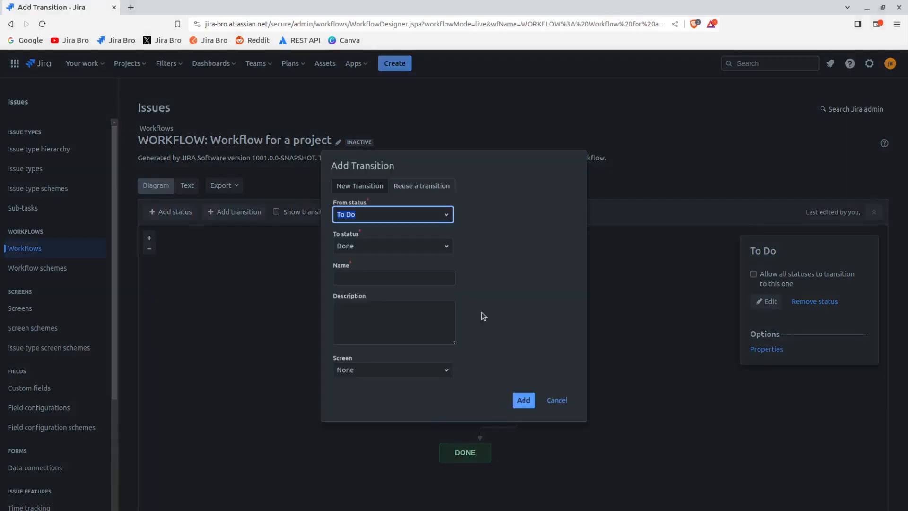
click(395, 278)
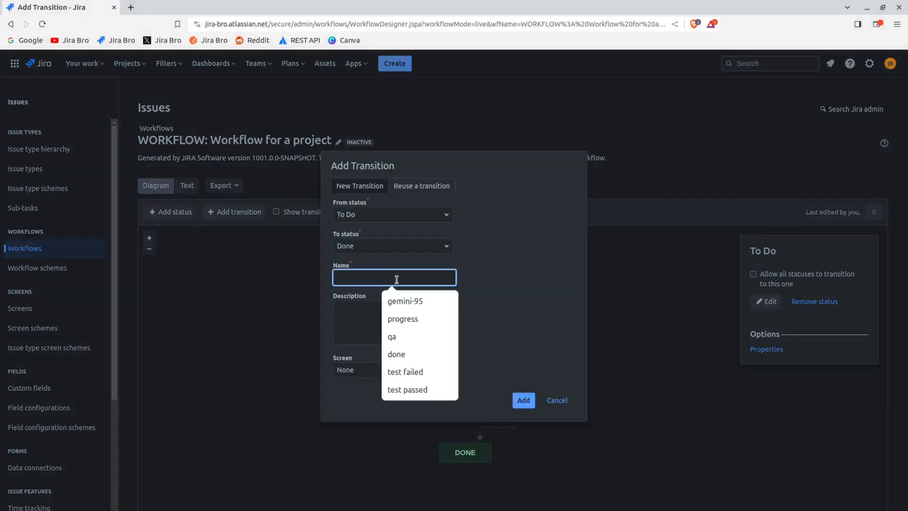
text(clos)
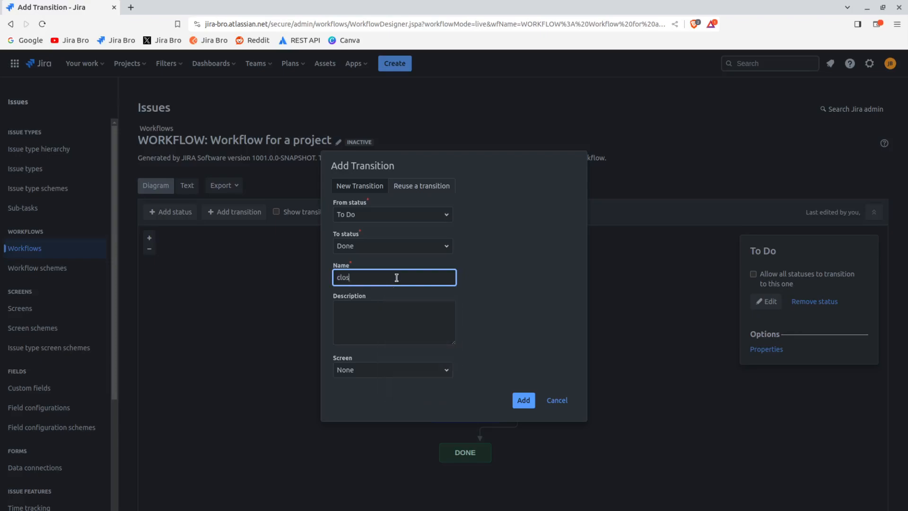
text(ed the issue)
Assign the Resolve Issue Screen to the new transition and add it to the workflow
click(377, 371)
text(res)
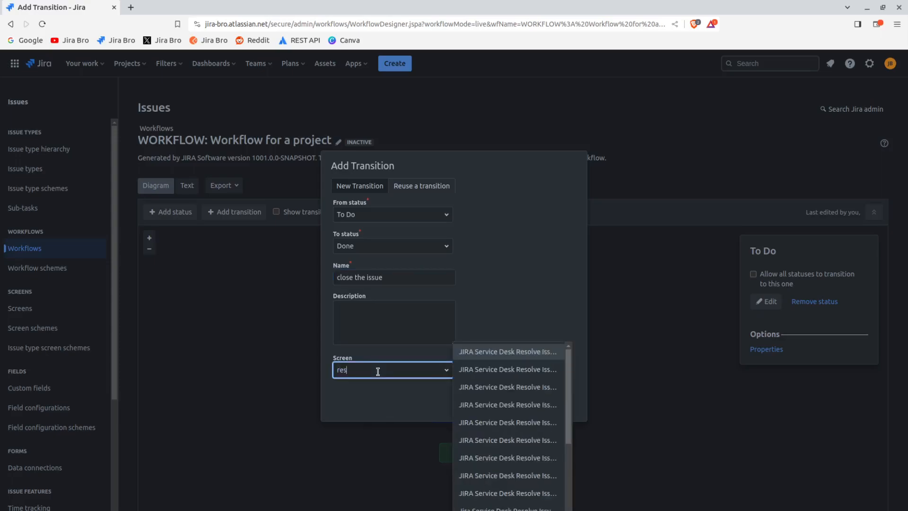
text(olb)
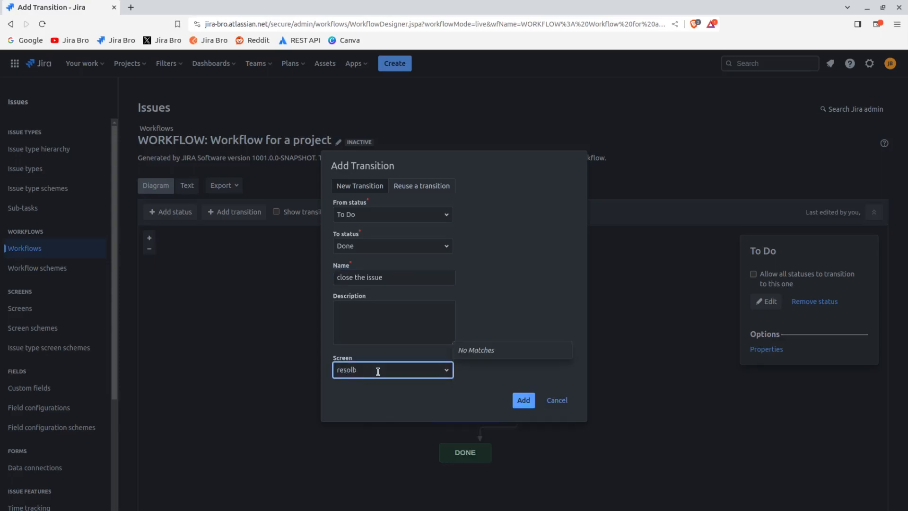
key(BackSpace)
text(ve)
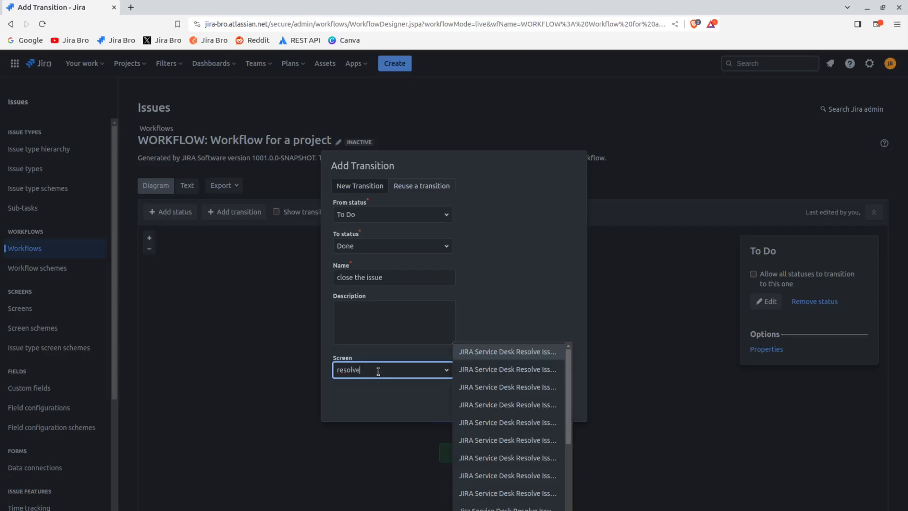
scroll(502, 418, down, 1)
click(473, 505)
key(ctrl+c)
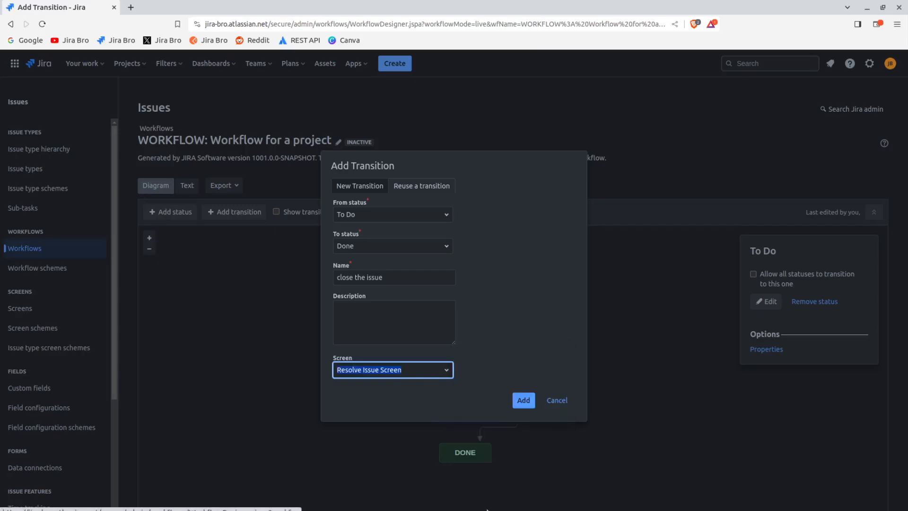
click(524, 401)
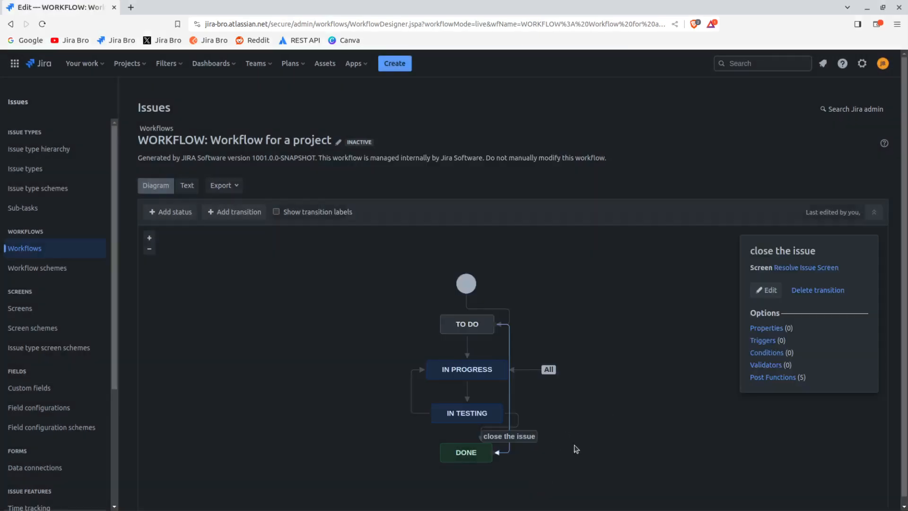
Move the Done status to the lower right of In Testing and stop allowing all statuses to transition to In Progress
drag(471, 462, 565, 444)
click(700, 428)
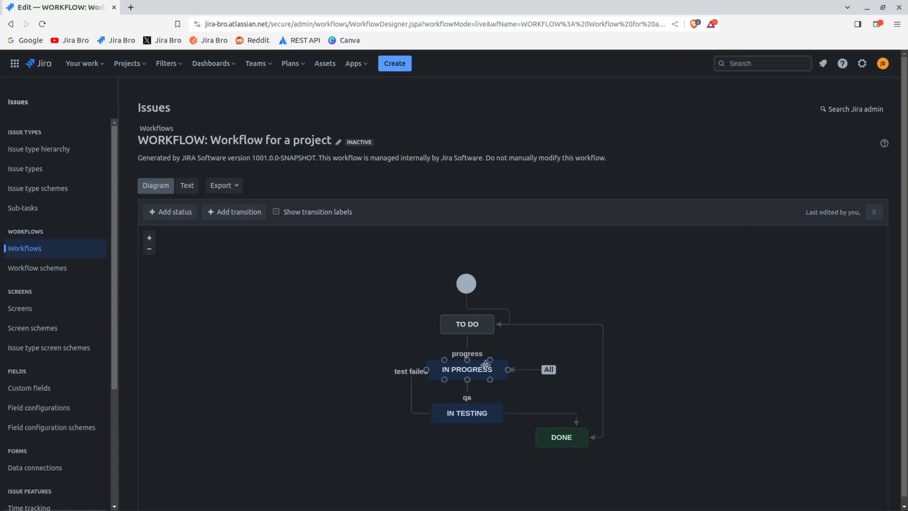
click(470, 368)
click(747, 308)
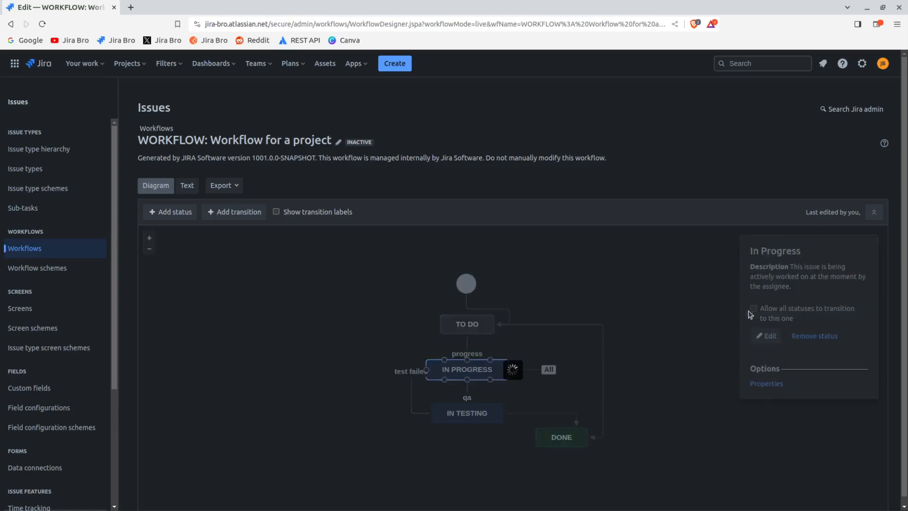
click(673, 384)
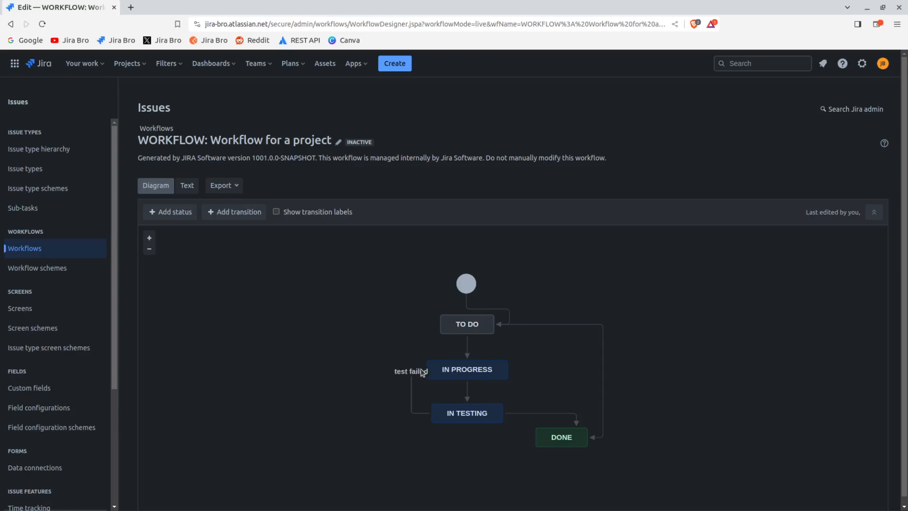
Add a User Is In Project Role condition to the progress transition, limiting it to the Developer role, and return to the diagram
click(469, 348)
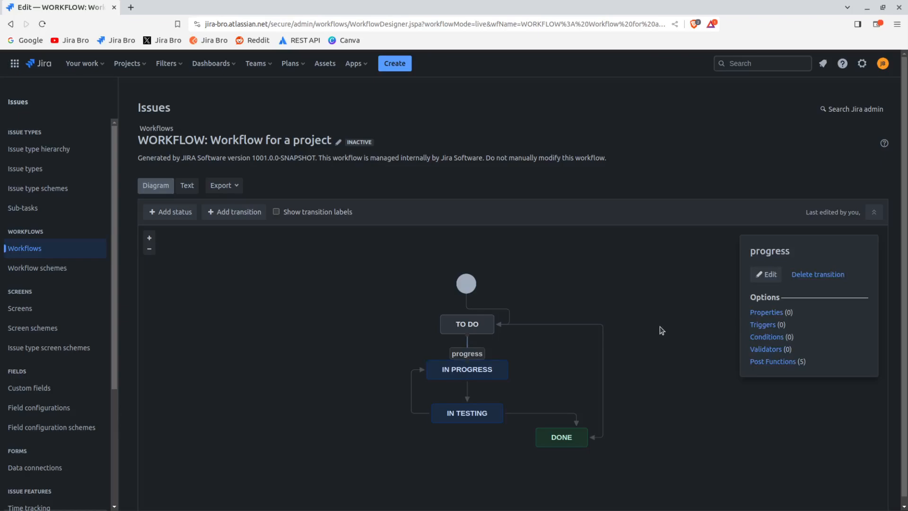
click(766, 337)
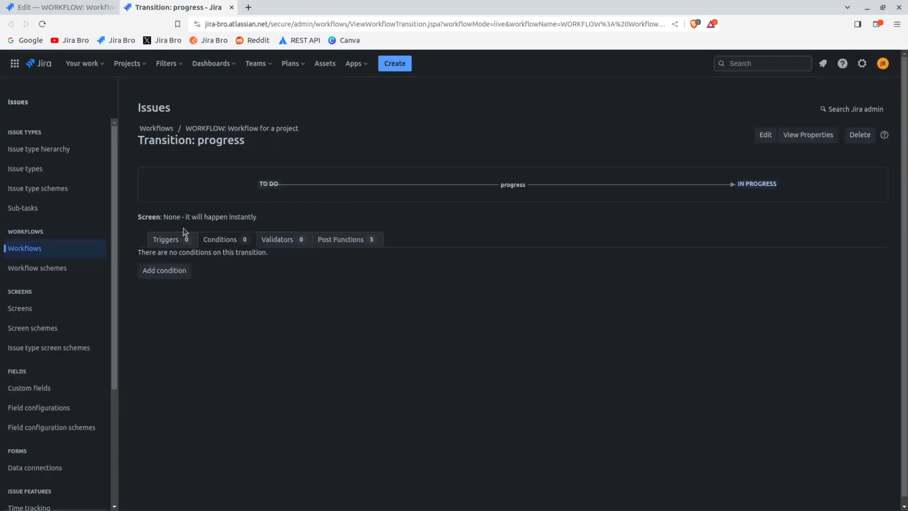
click(179, 274)
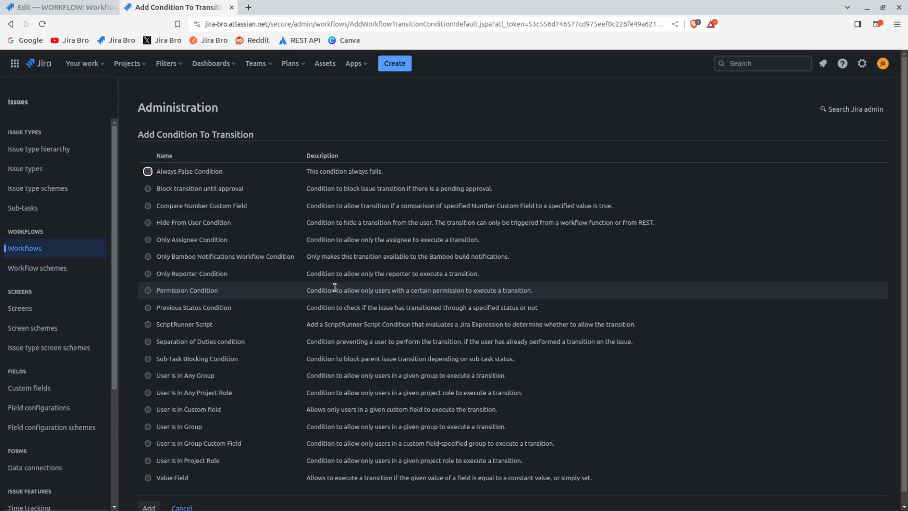
click(189, 460)
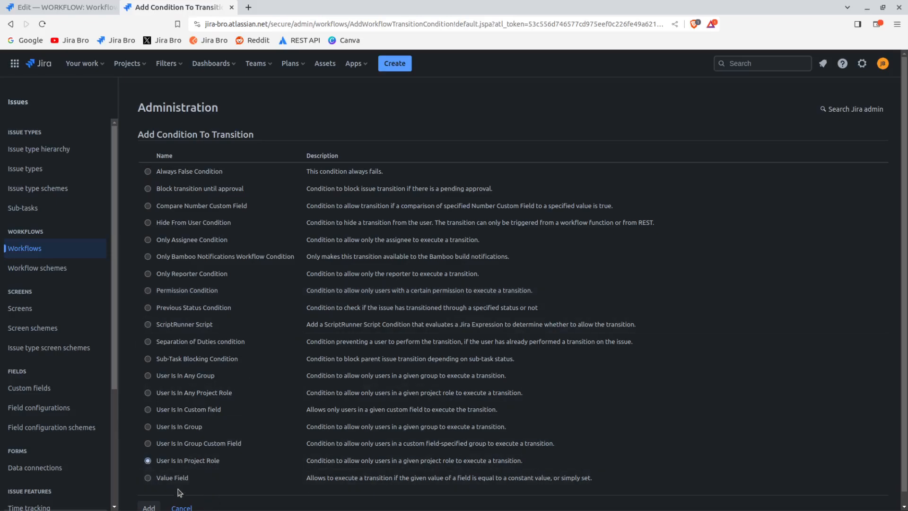
scroll(194, 477, down, 1)
click(149, 495)
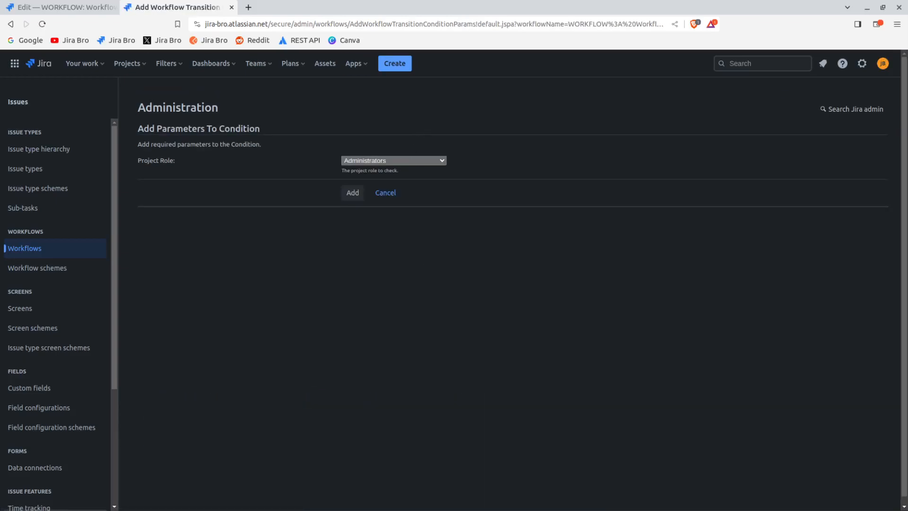
click(380, 195)
click(358, 196)
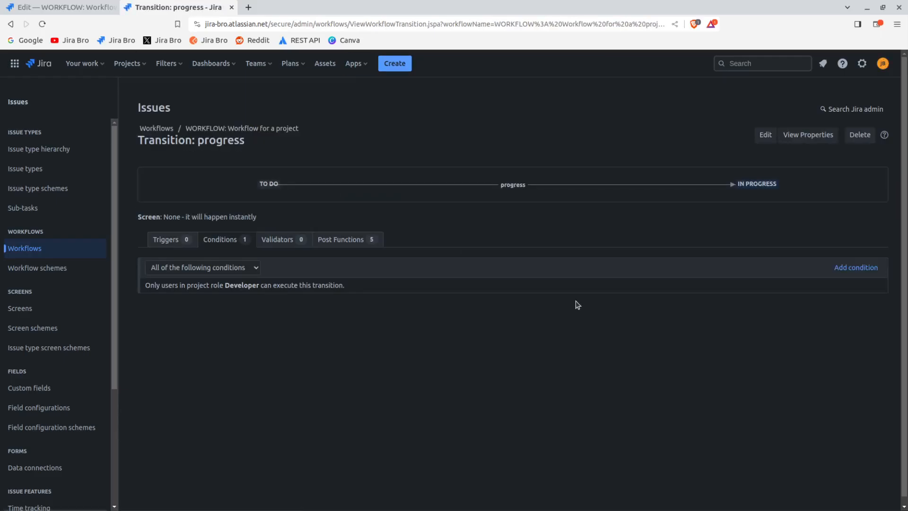
click(231, 7)
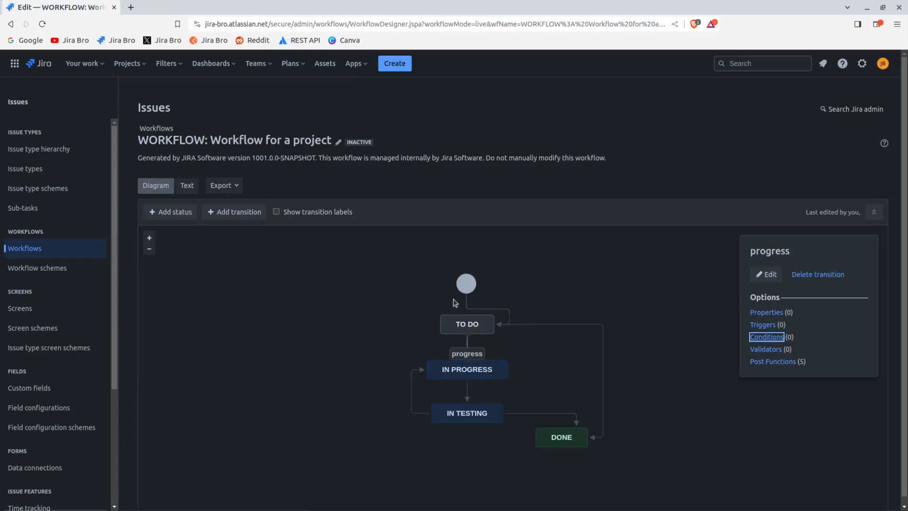
click(328, 330)
click(466, 353)
click(680, 331)
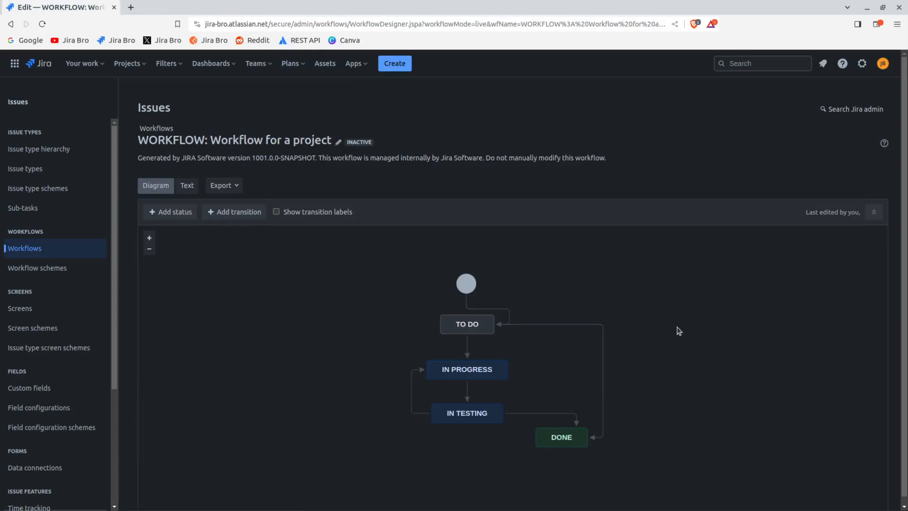
click(470, 359)
click(649, 294)
Search the administration actions for "project role" and open the Project roles page
key(period)
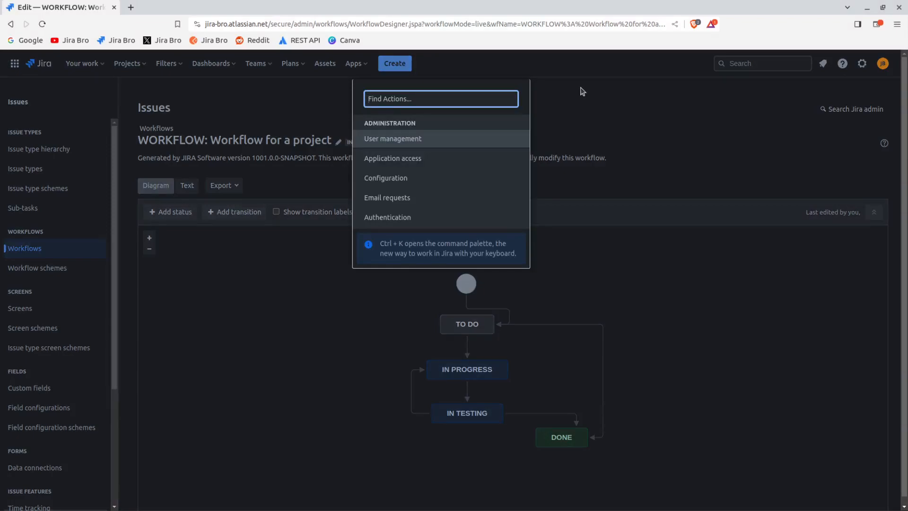
text(pro)
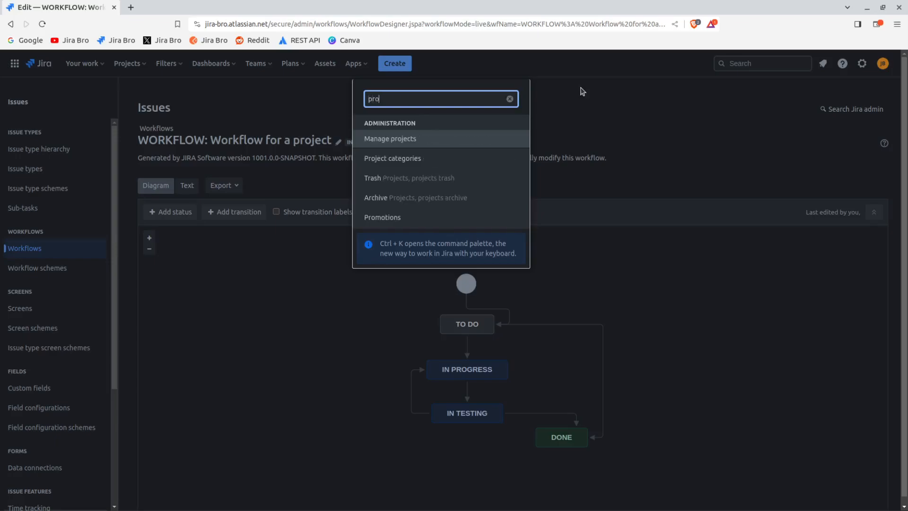
text(ject role)
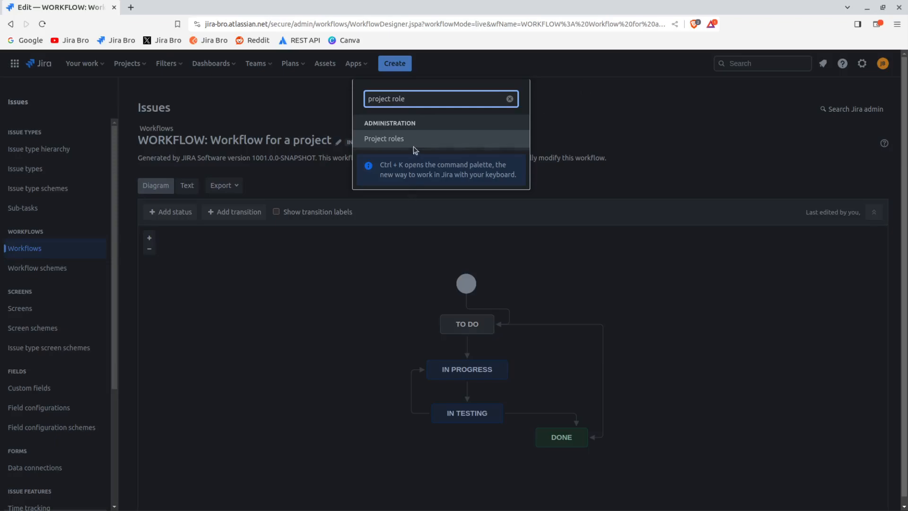
key(ctrl+v)
key(ctrl+a)
text(proke)
key(BackSpace)
key(BackSpace)
text(ject)
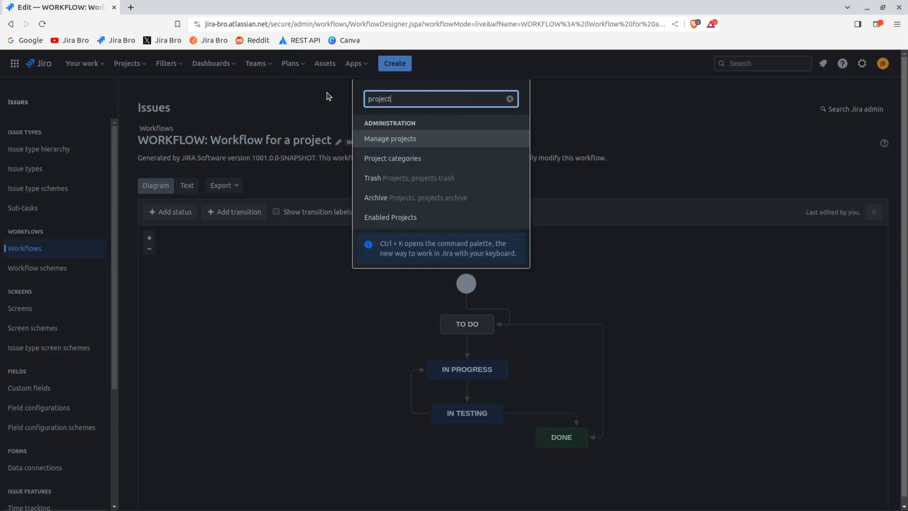
text( role)
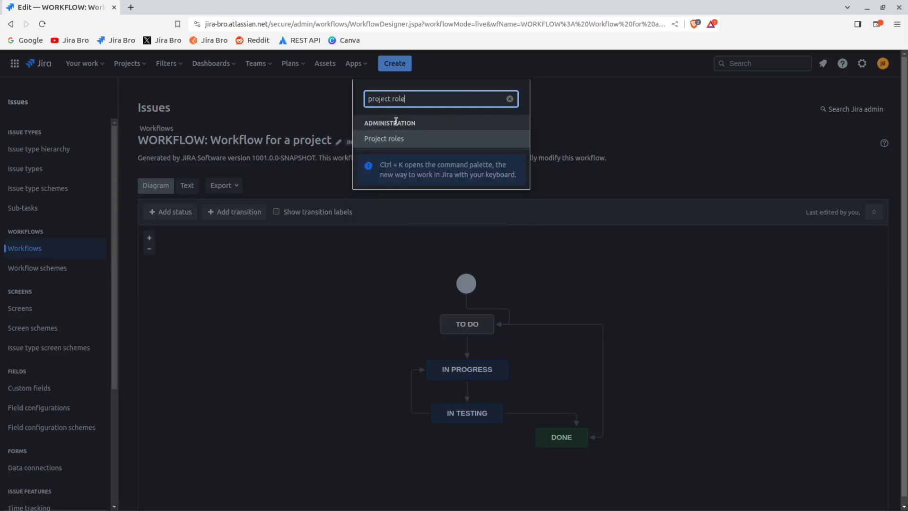
click(415, 138)
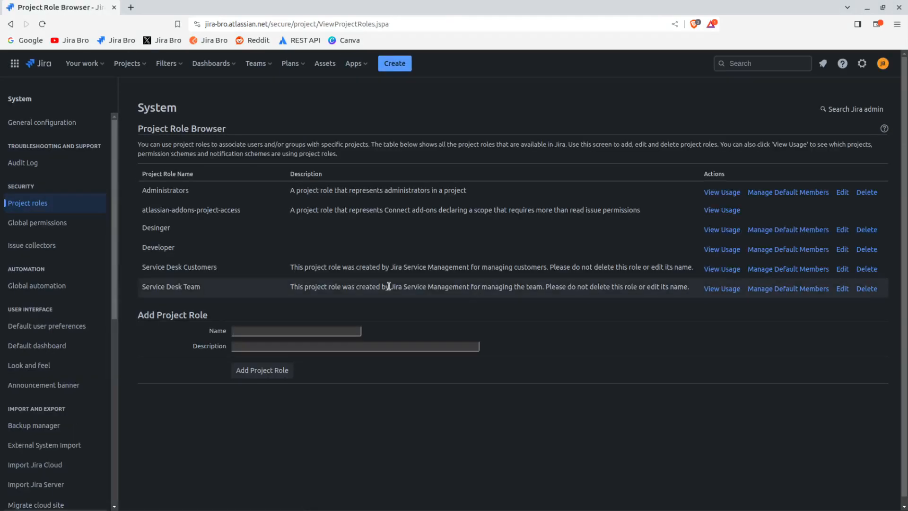
Add a project role named QA and return to the workflow diagram
text(QA)
click(277, 373)
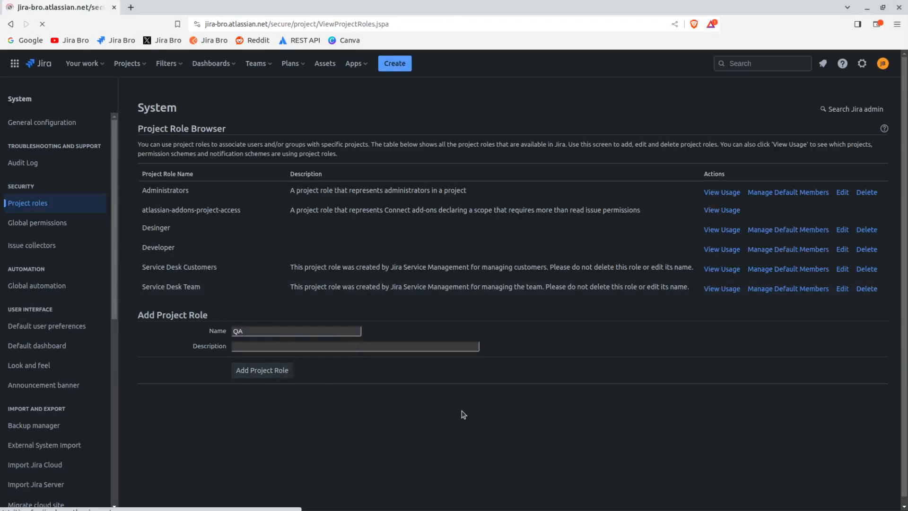
click(11, 24)
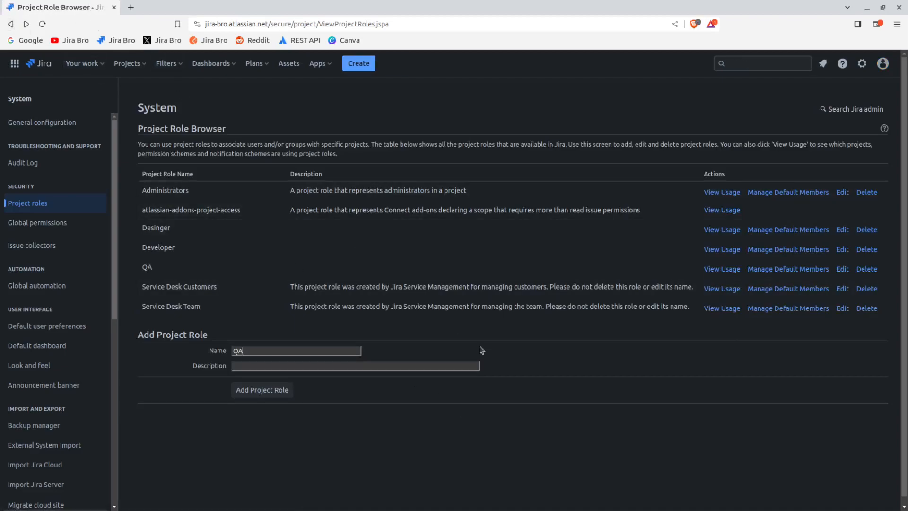
click(11, 24)
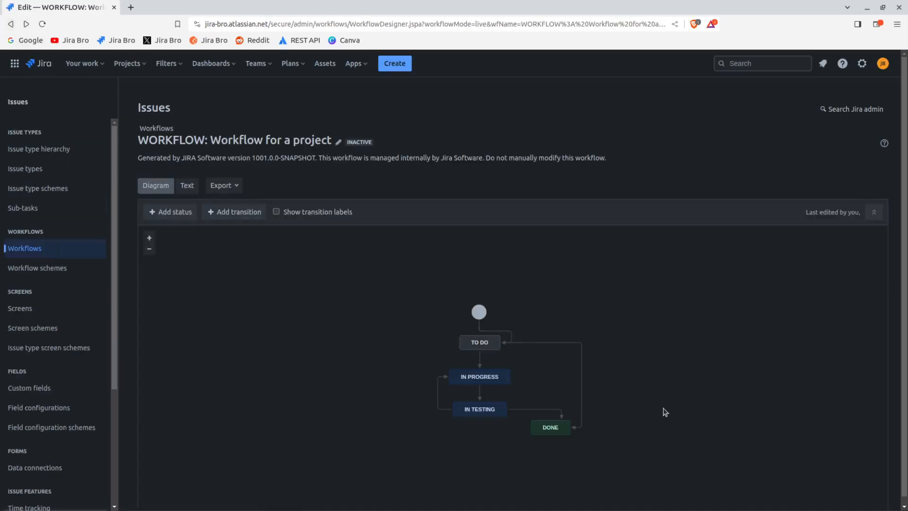
click(149, 238)
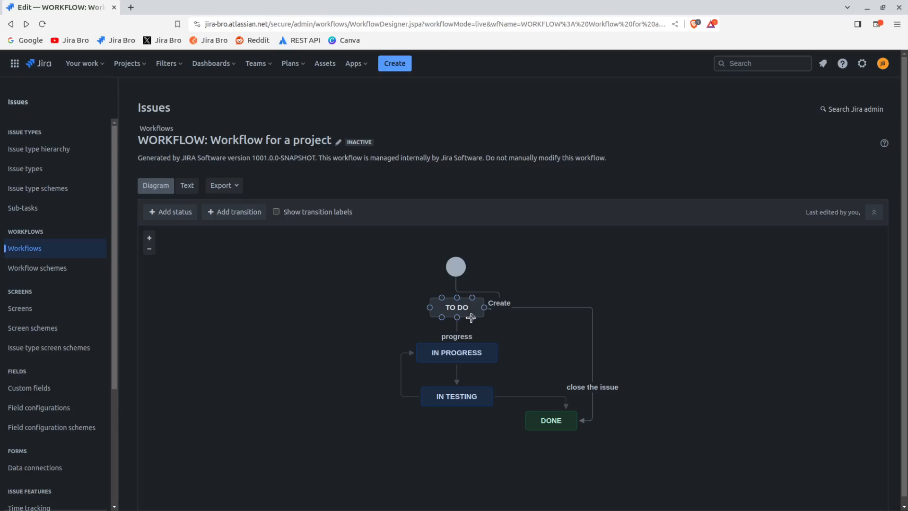
click(457, 334)
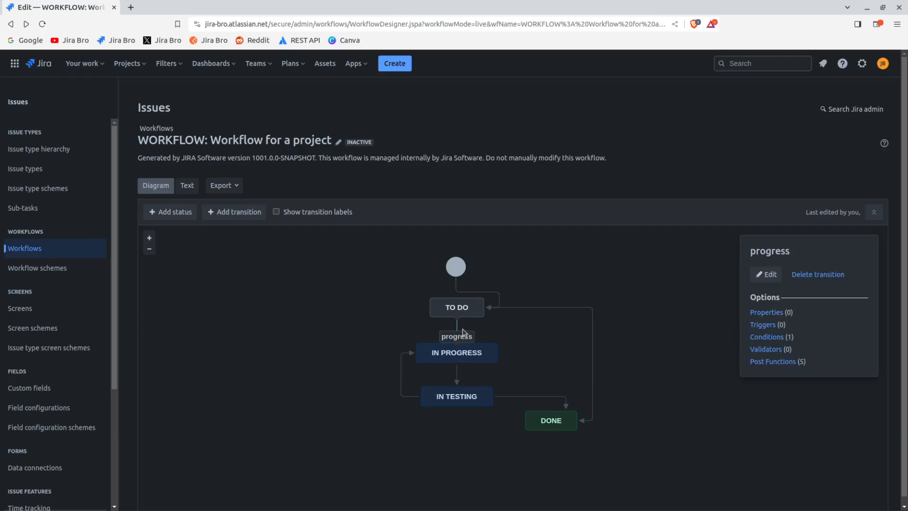
click(773, 338)
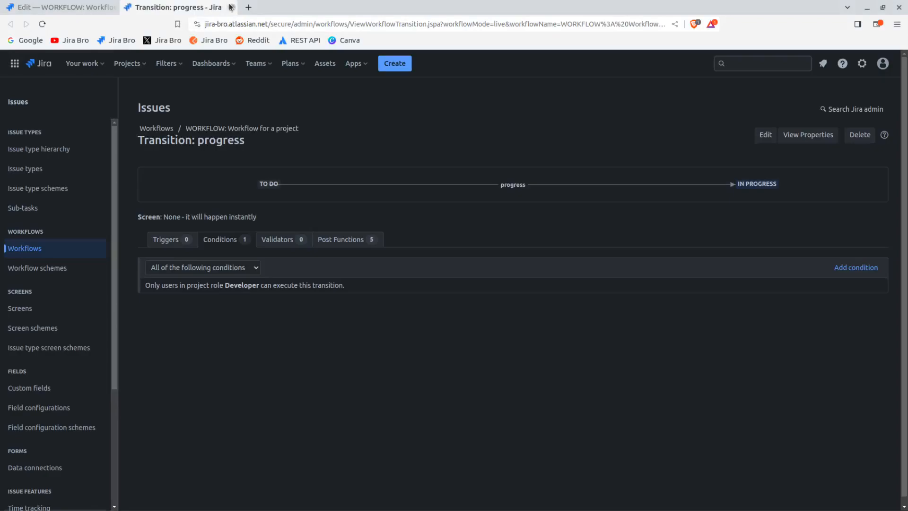
click(231, 7)
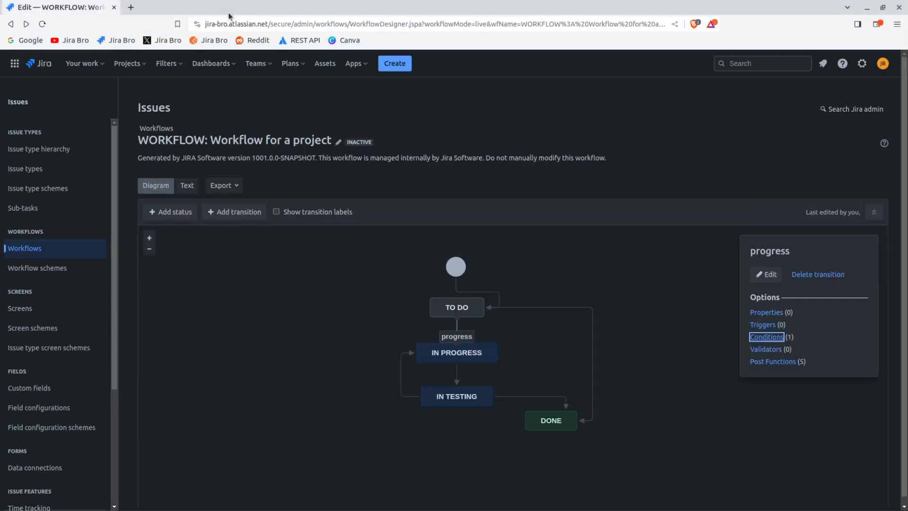
Add a User Is In Project Role condition to the qa transition, limiting it to the QA role, and return to the diagram
click(456, 379)
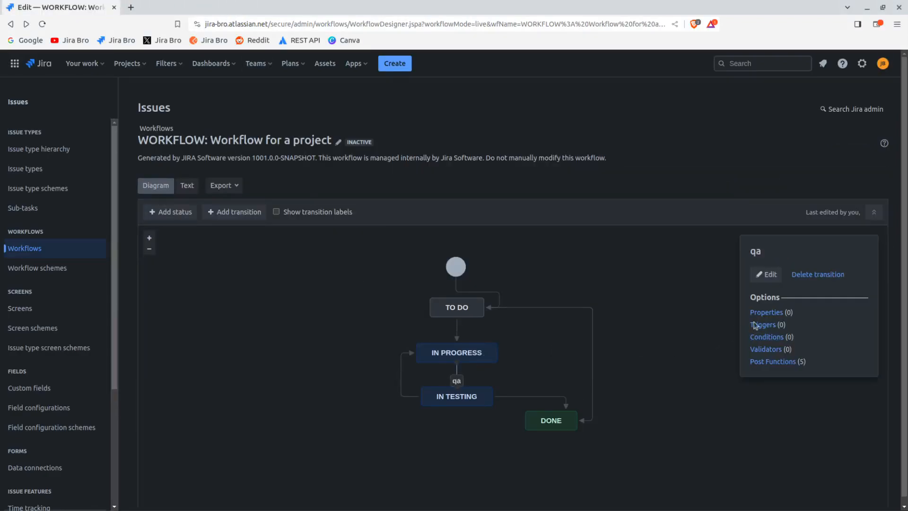
click(770, 337)
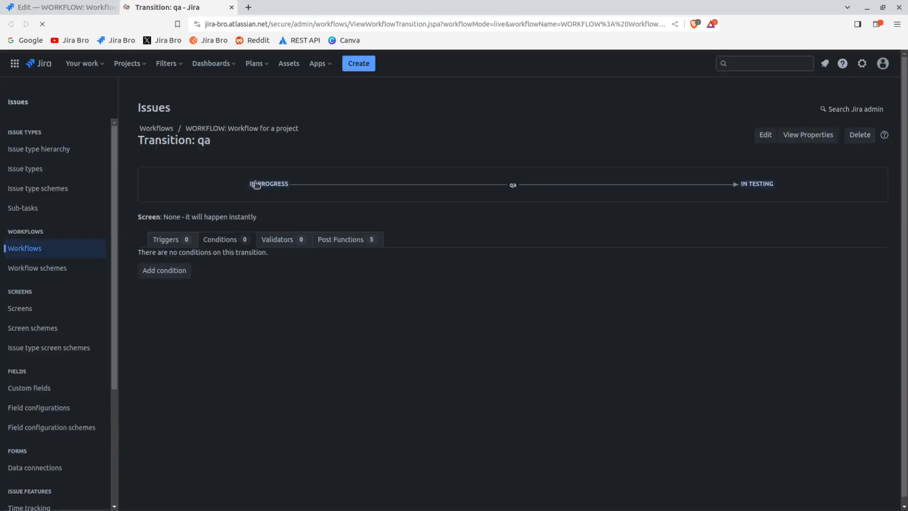
click(164, 273)
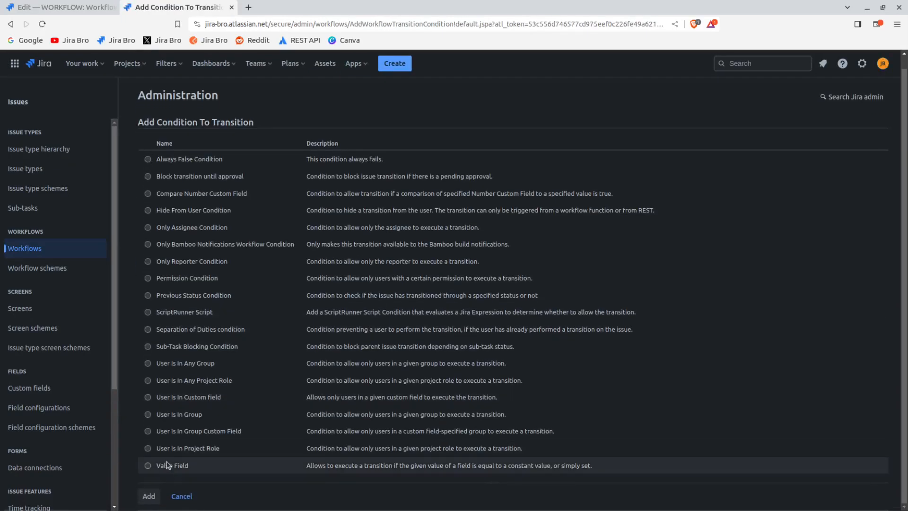
click(151, 448)
click(151, 496)
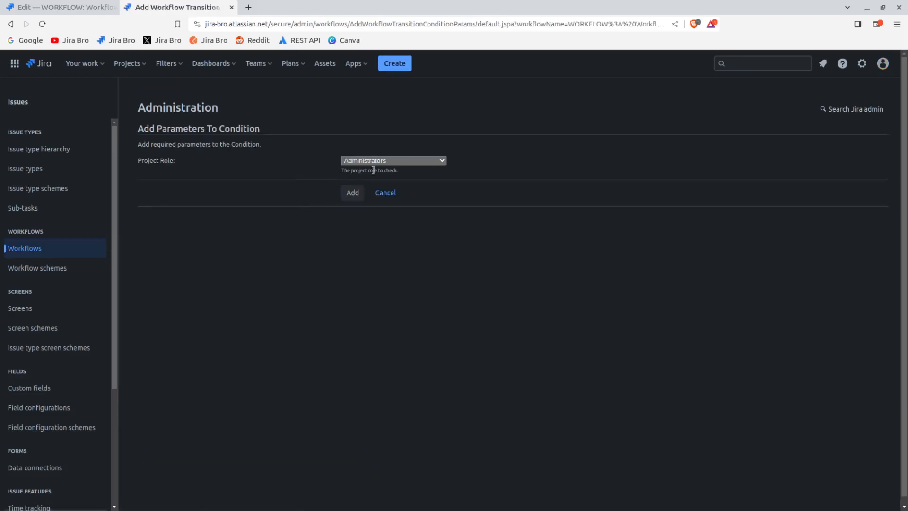
click(353, 193)
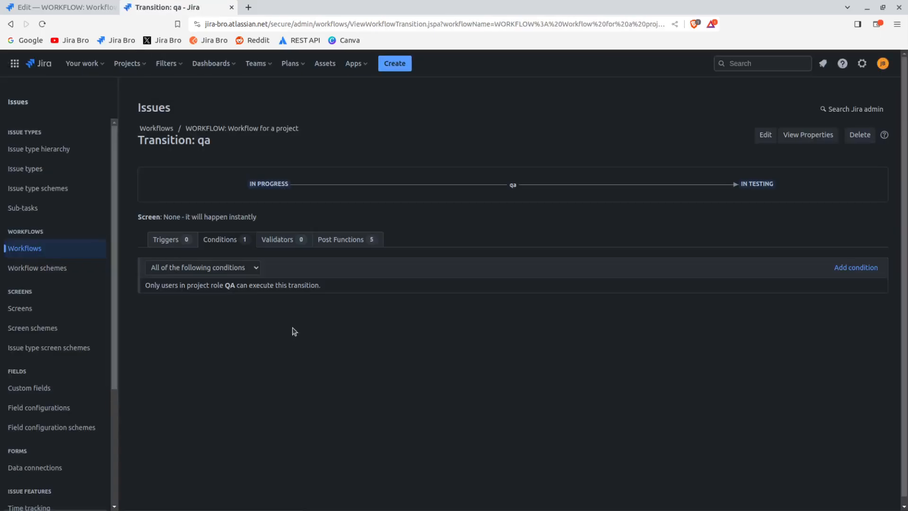
click(232, 7)
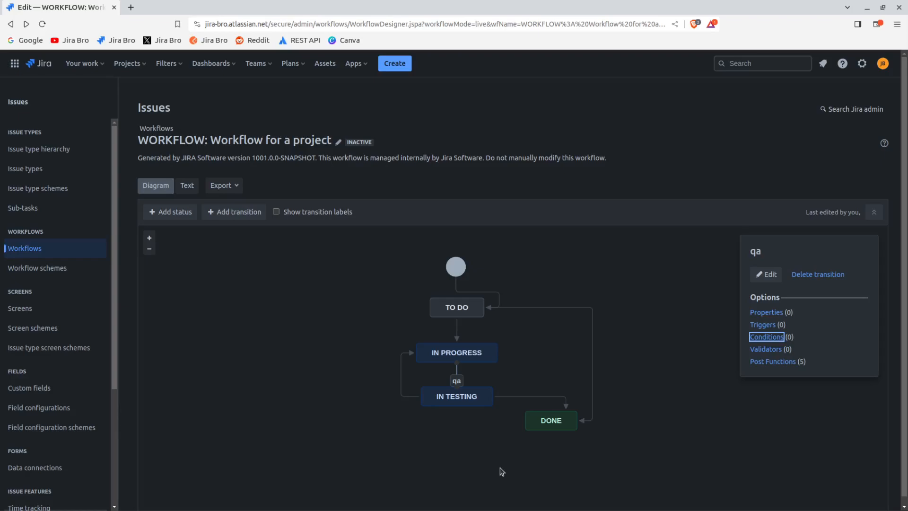
Restrict the test failed transition to the QA role with a User Is In Project Role condition, and return to the diagram
click(402, 389)
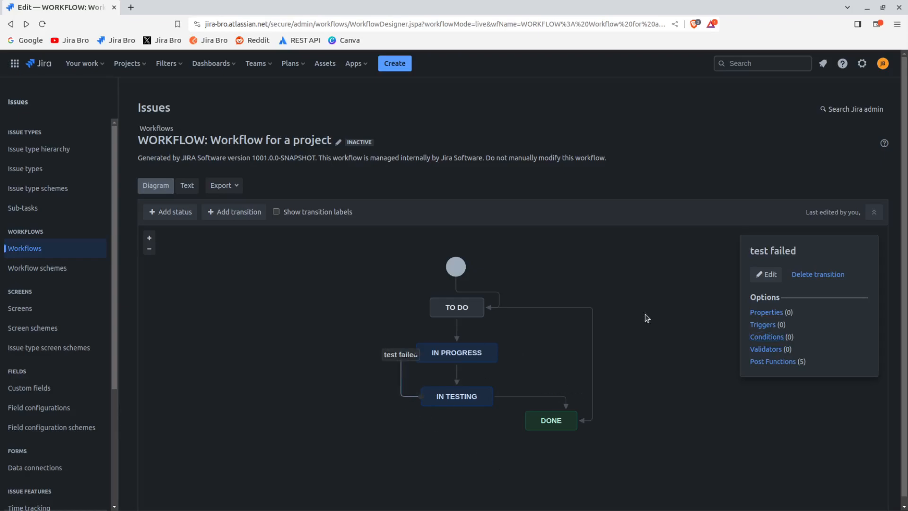
click(756, 339)
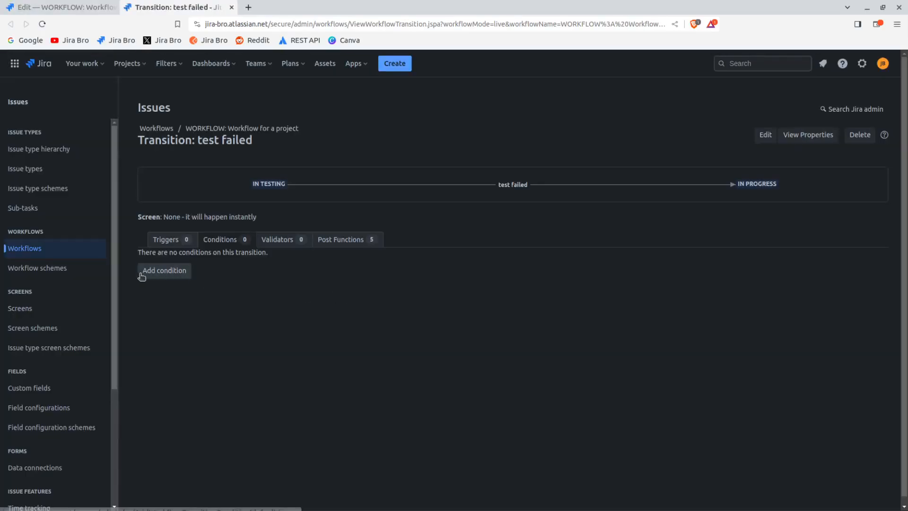
click(141, 273)
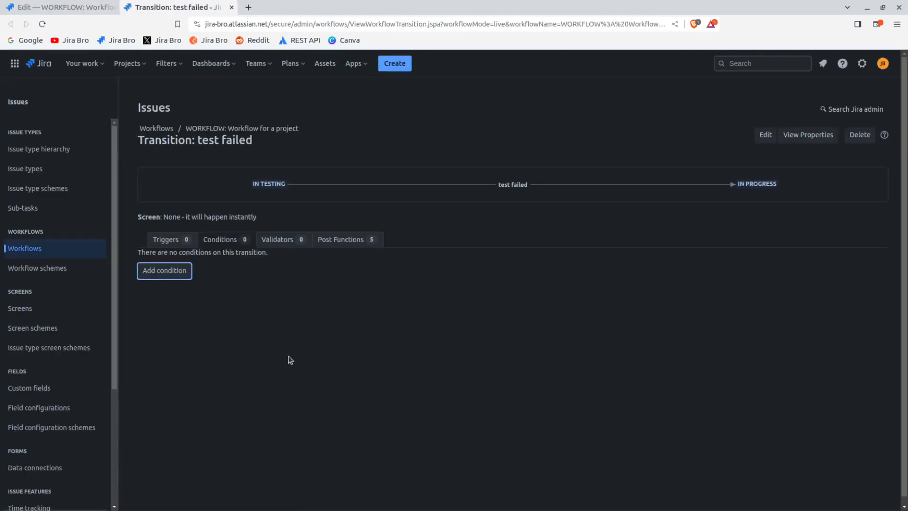
click(185, 274)
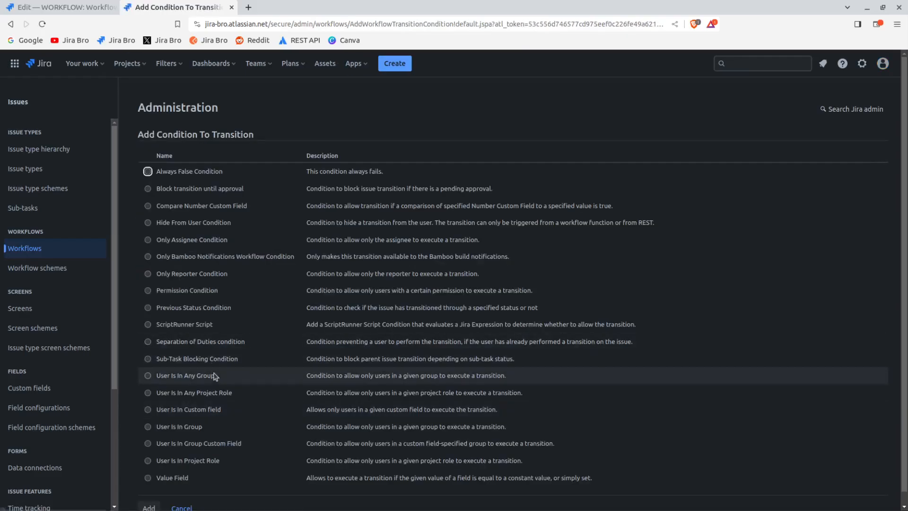
click(205, 461)
click(149, 506)
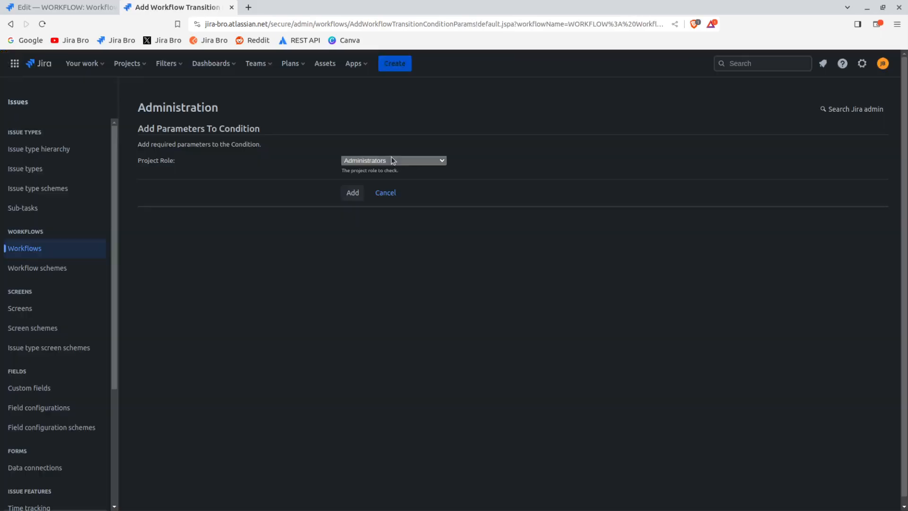
click(381, 159)
click(356, 198)
click(350, 191)
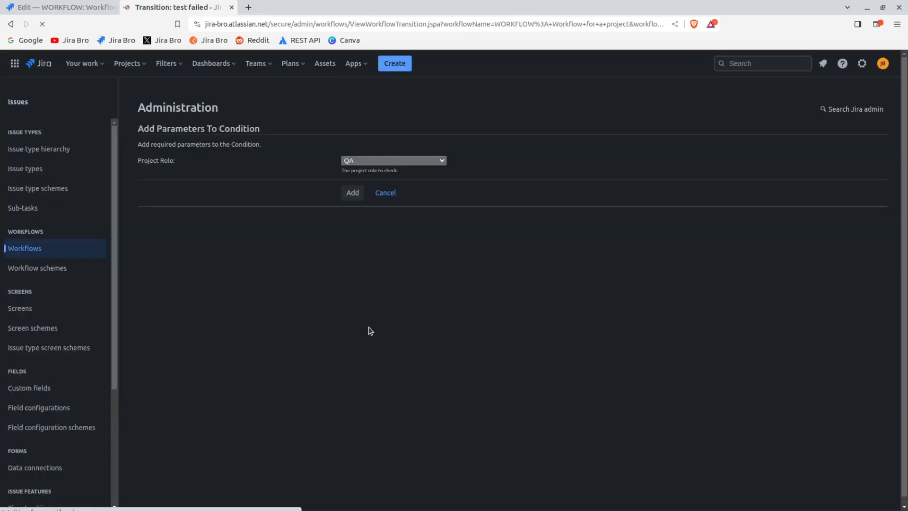
click(232, 7)
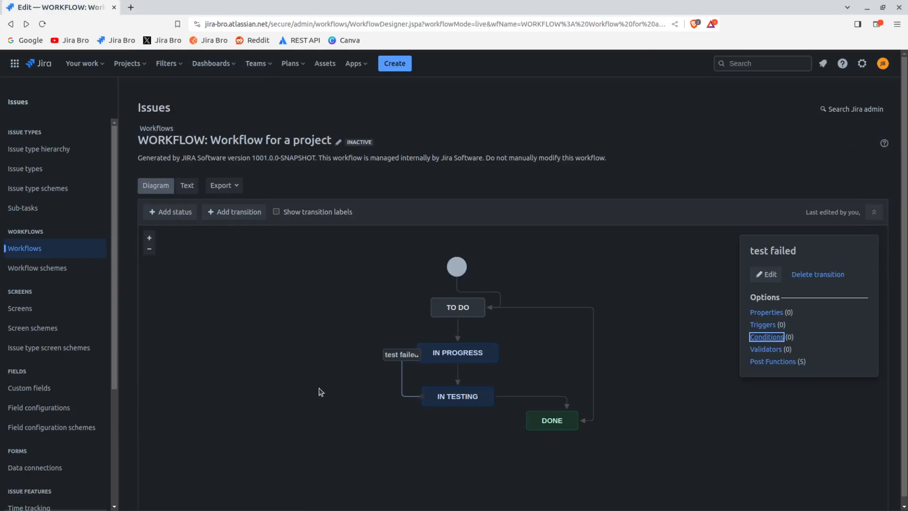
Restrict the test passed transition to the QA role with a User Is In Project Role condition, and return to the diagram
click(510, 396)
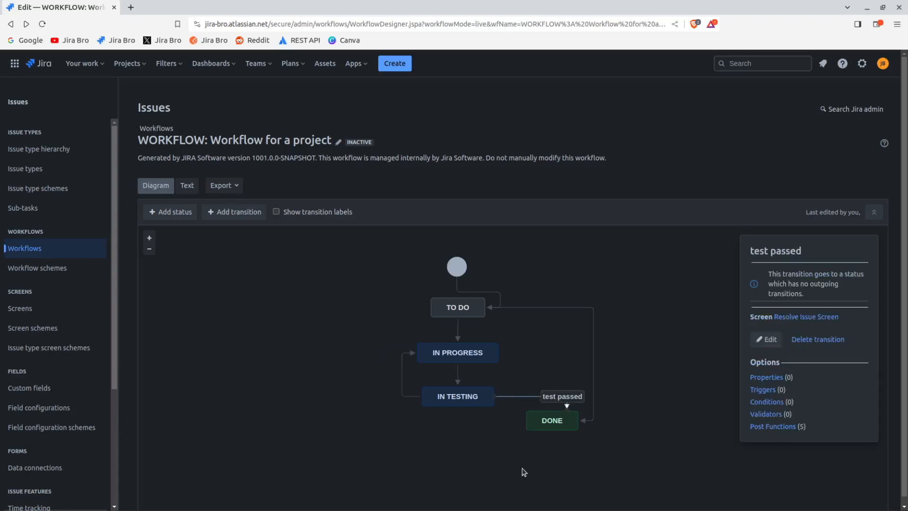
click(757, 402)
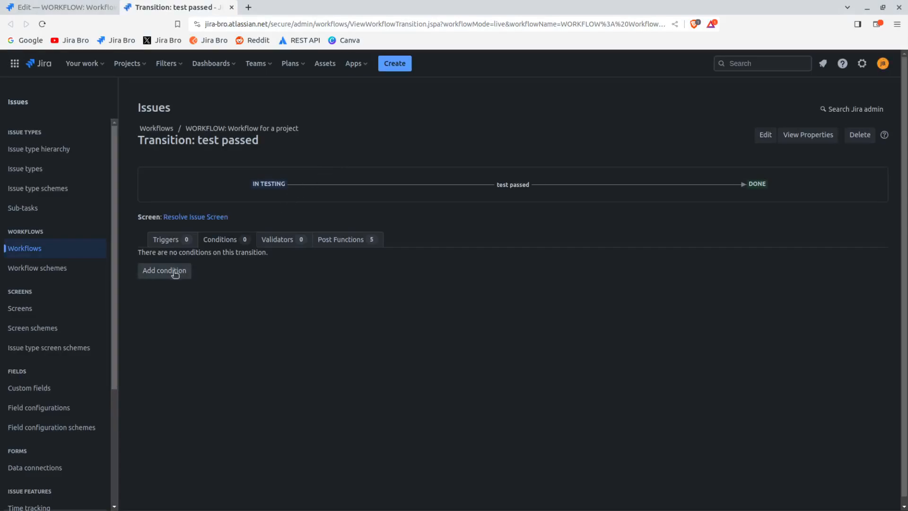
click(175, 274)
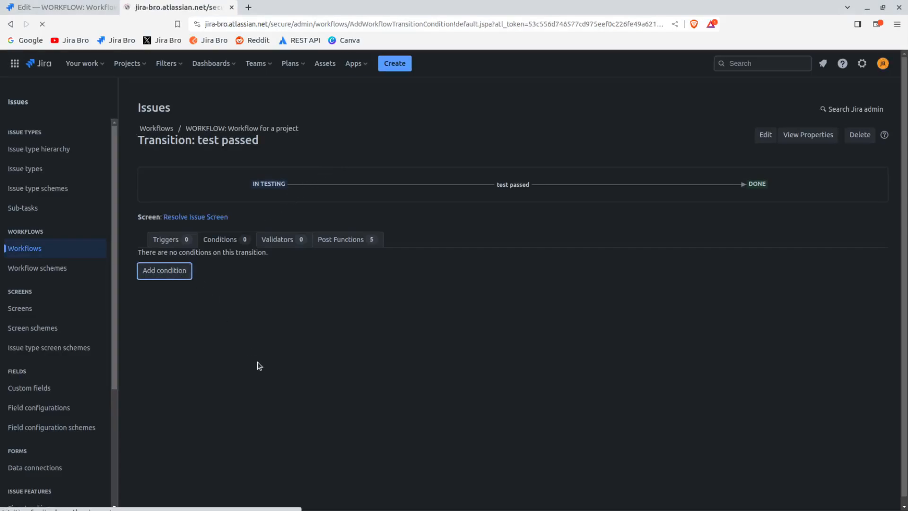
scroll(226, 404, down, 1)
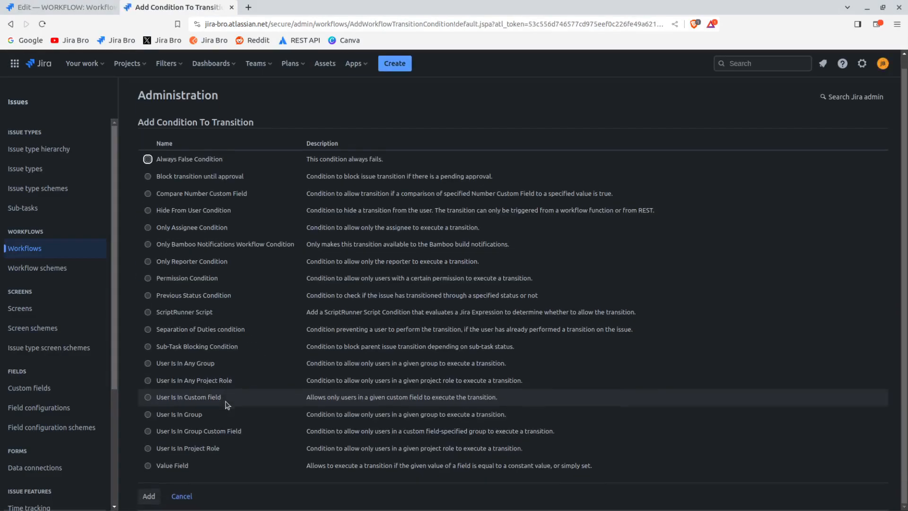
click(196, 449)
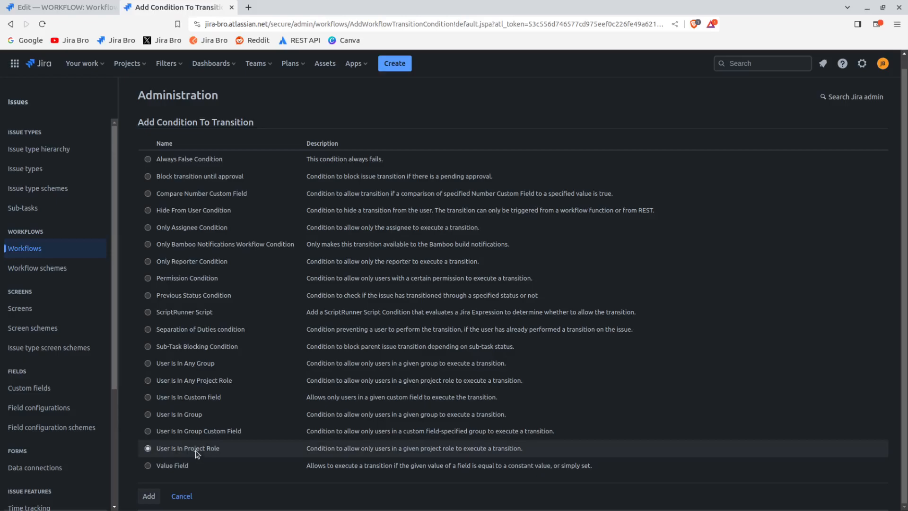
click(148, 496)
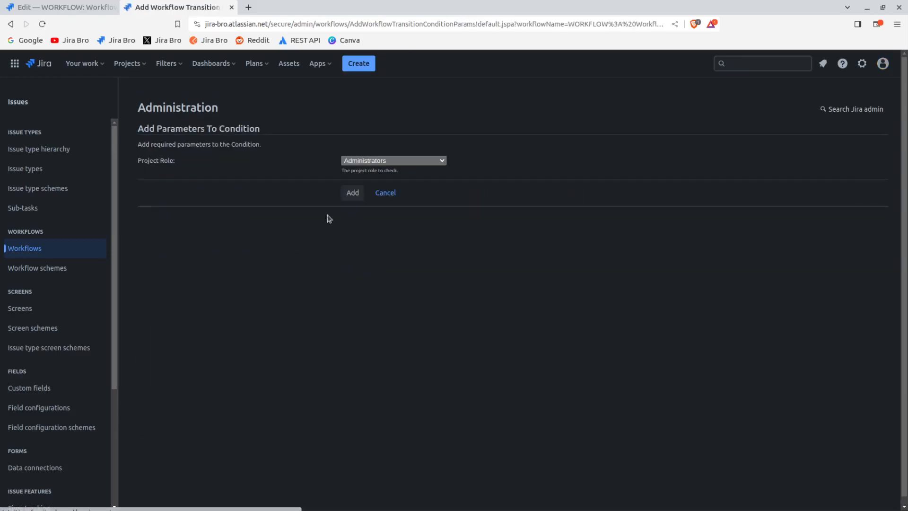
click(350, 198)
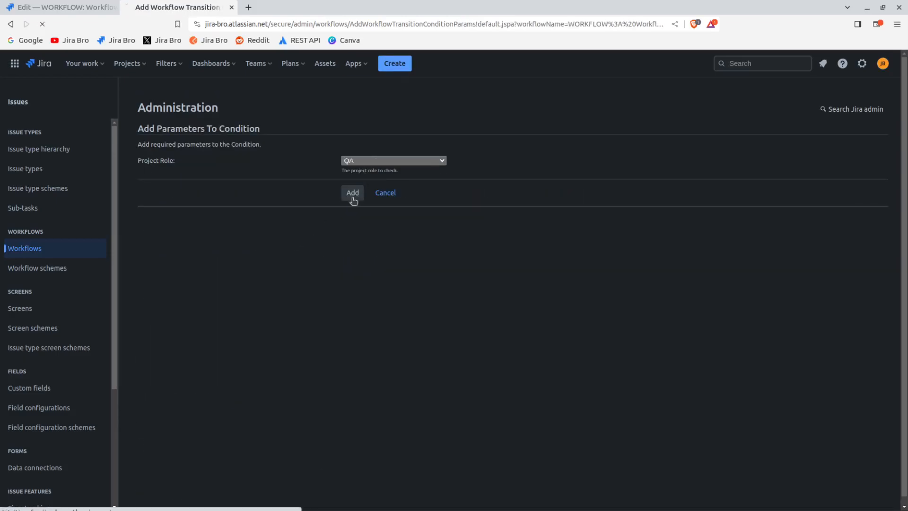
click(232, 8)
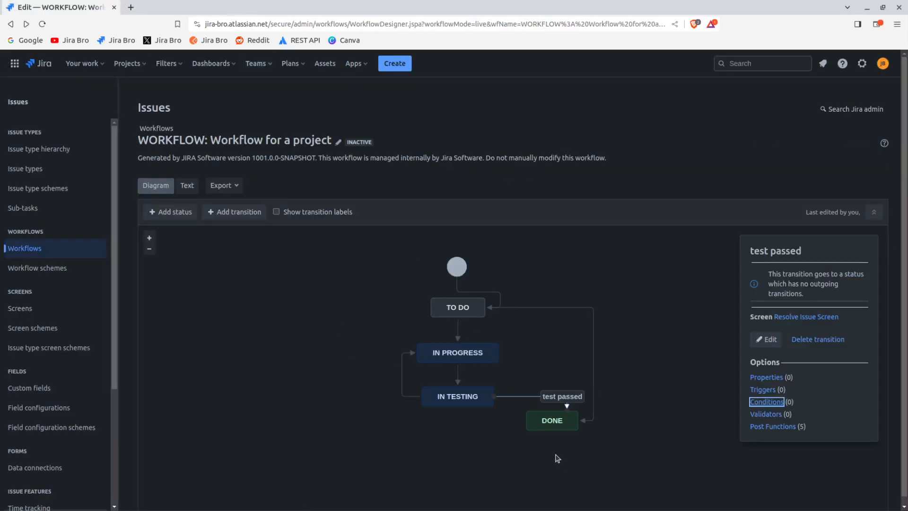
click(759, 426)
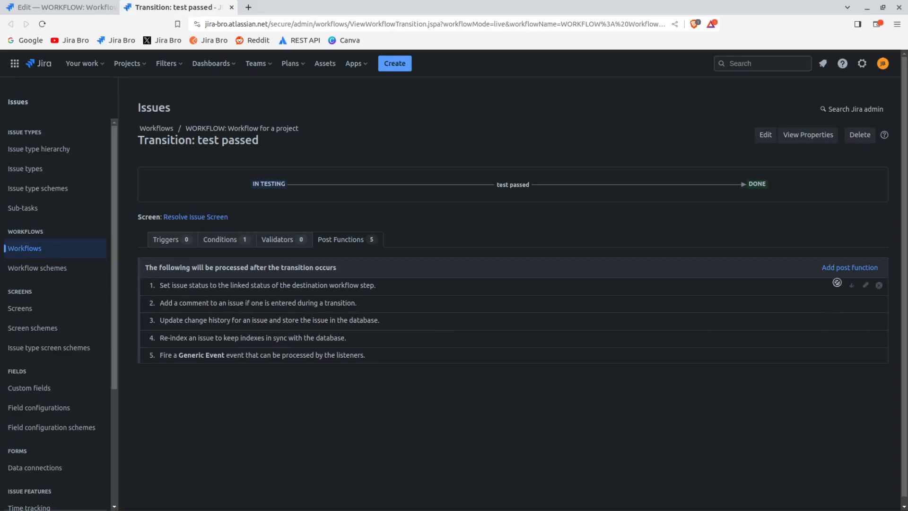
click(828, 267)
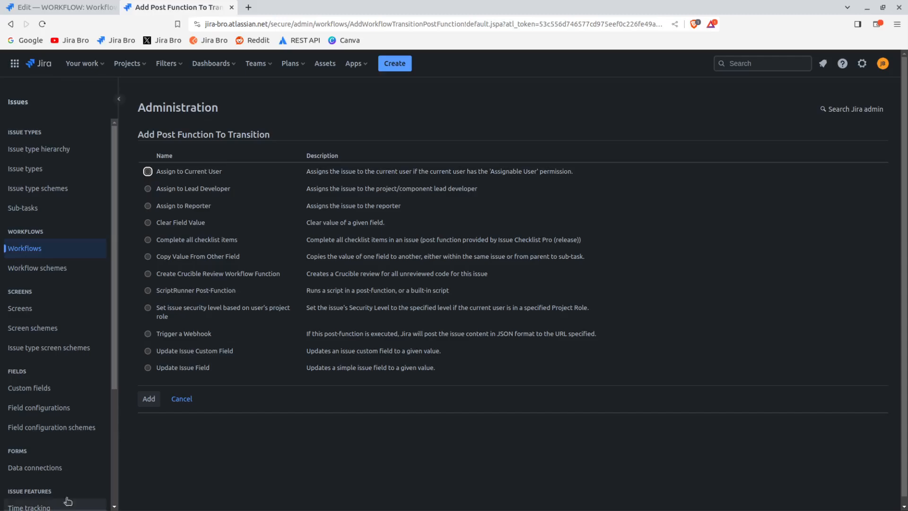
click(265, 367)
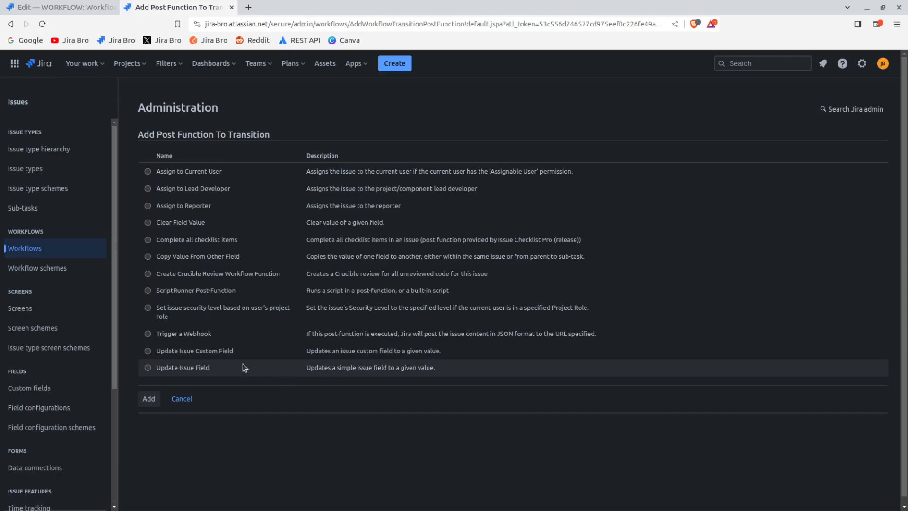
click(197, 366)
click(182, 399)
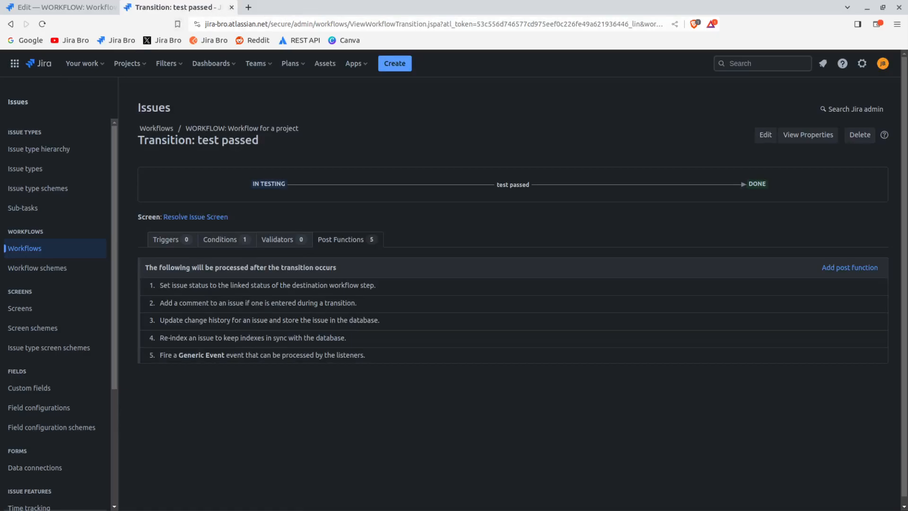
click(231, 8)
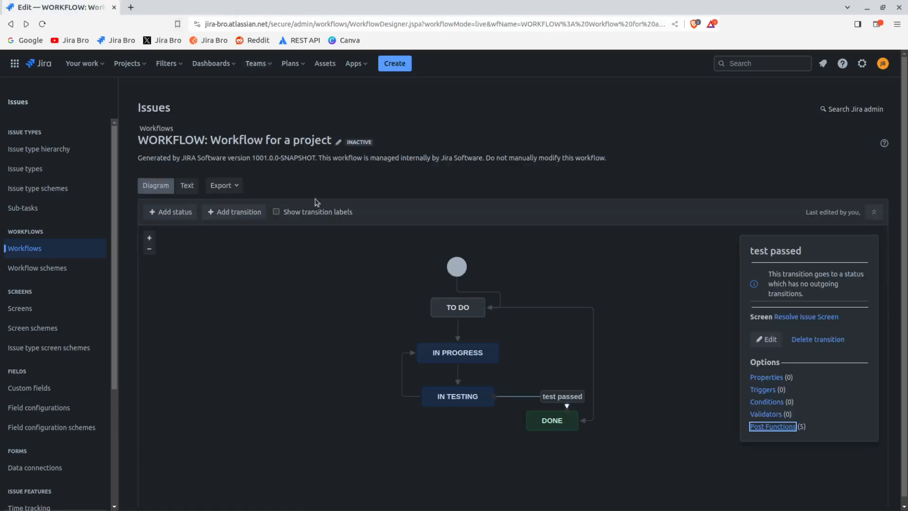
click(317, 403)
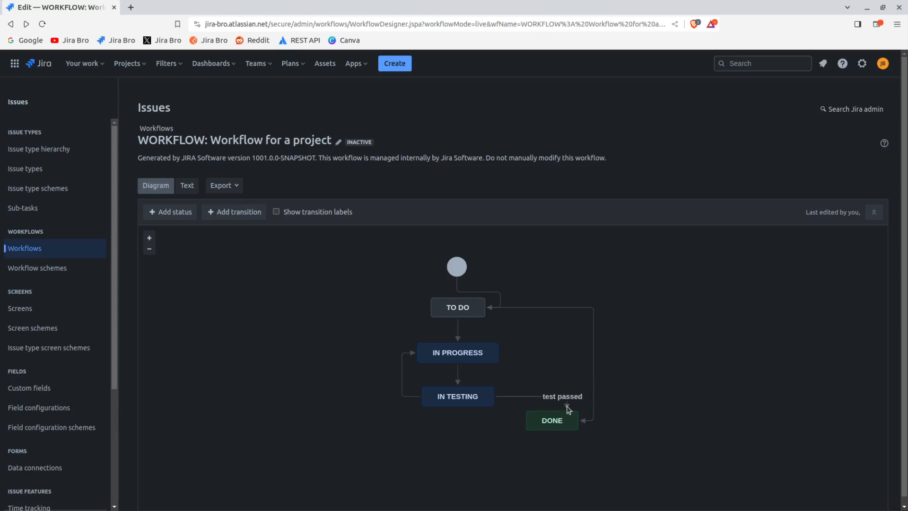
Add a transition from Done to In Testing named "go back" with no screen
click(561, 427)
drag(525, 420, 457, 407)
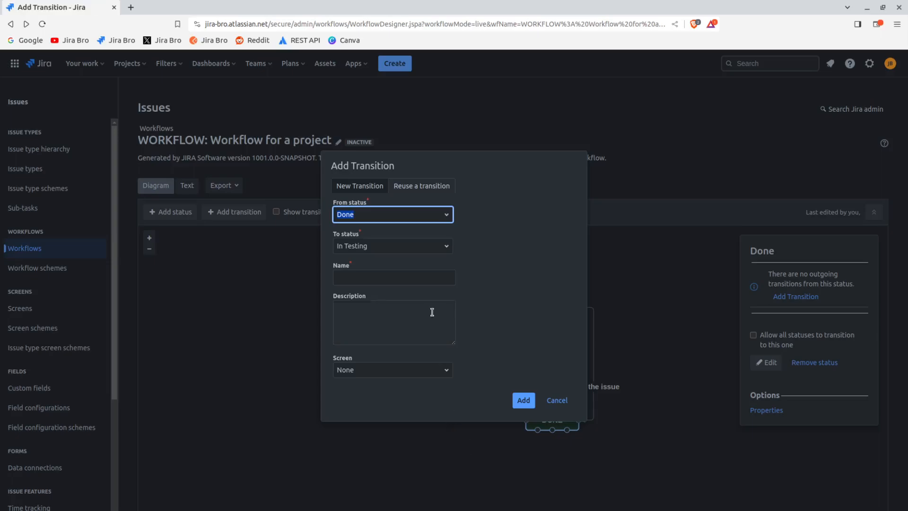
click(523, 400)
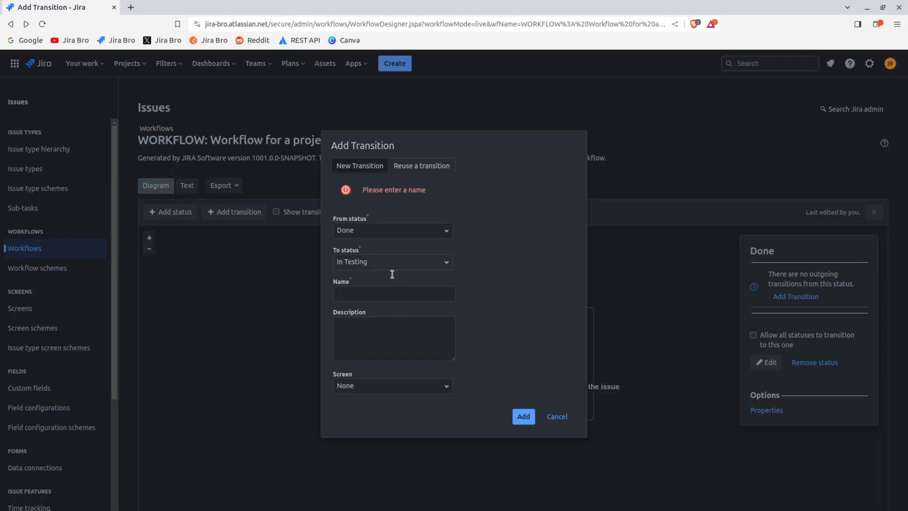
click(391, 294)
text(go back)
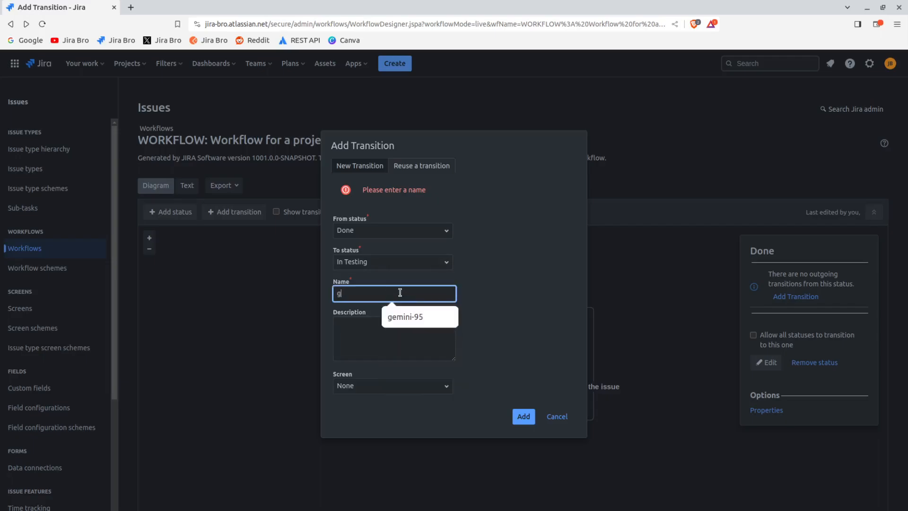
key(Return)
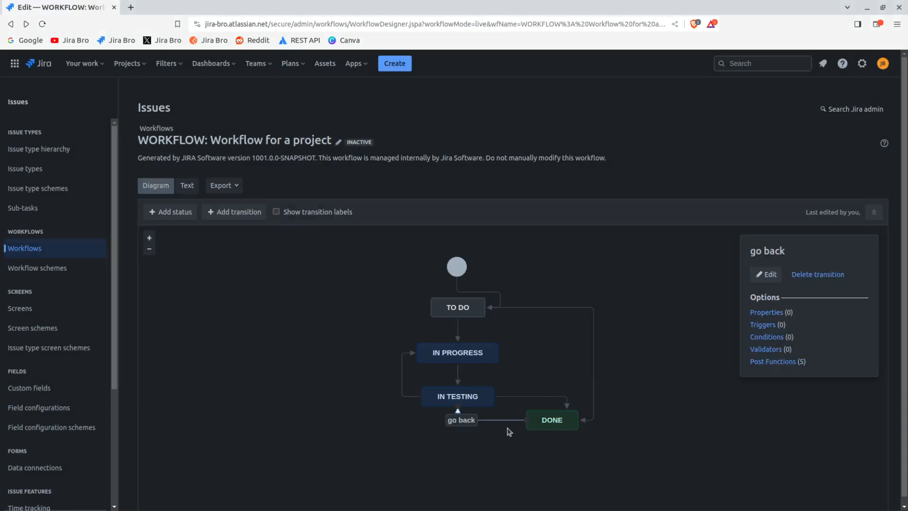
Add an Update Issue Field post function to the go back transition that clears the issue's Resolution
click(773, 362)
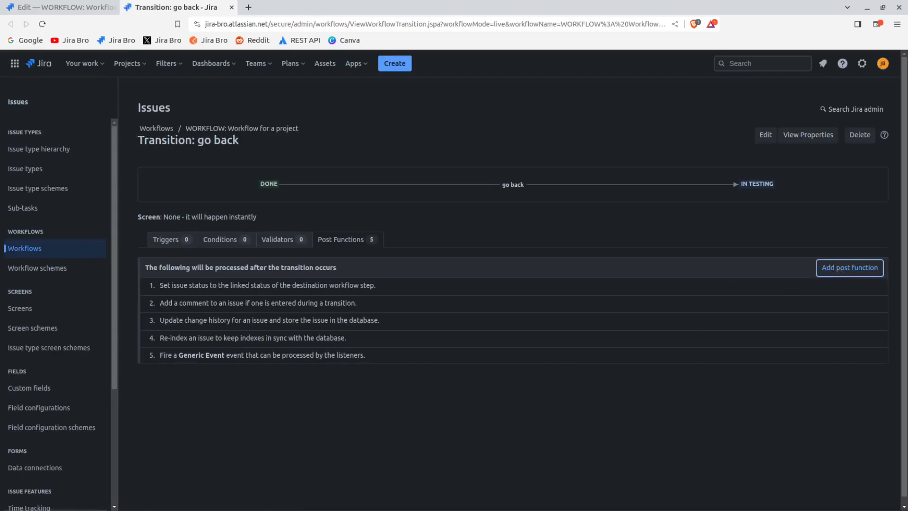
click(849, 268)
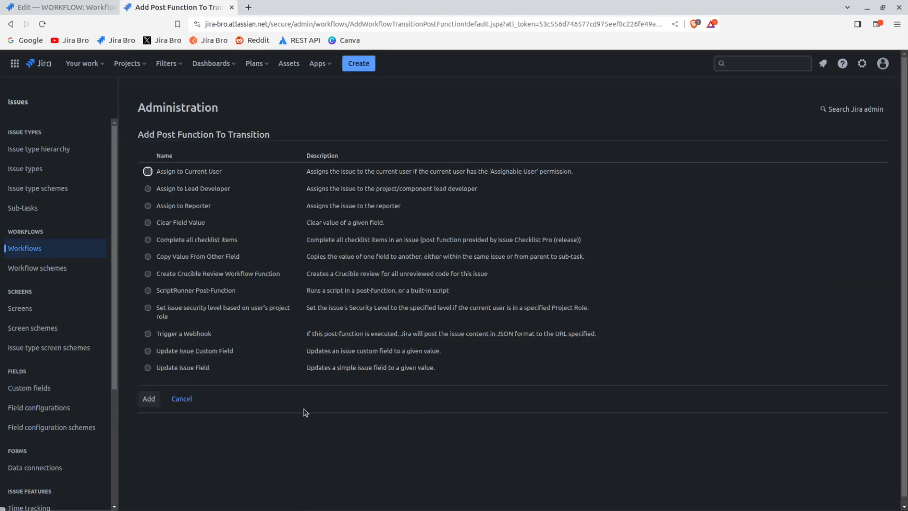
click(182, 368)
click(150, 398)
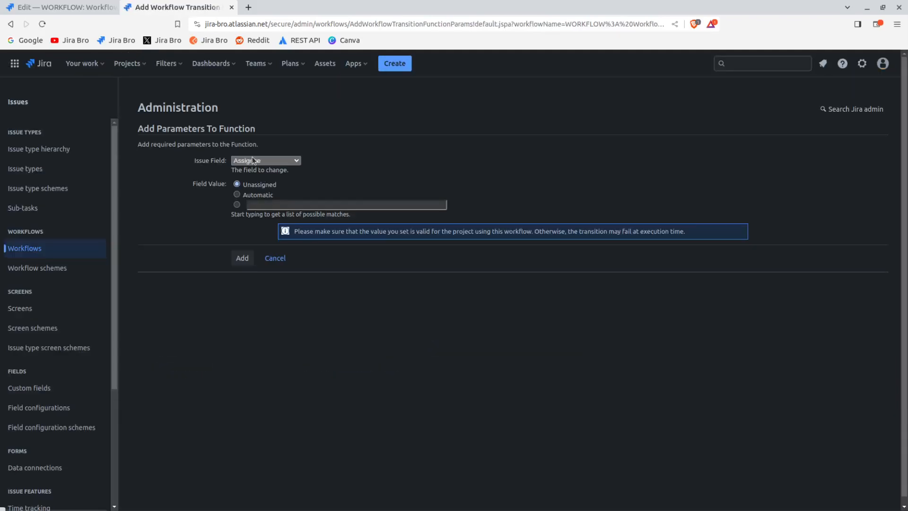
click(256, 204)
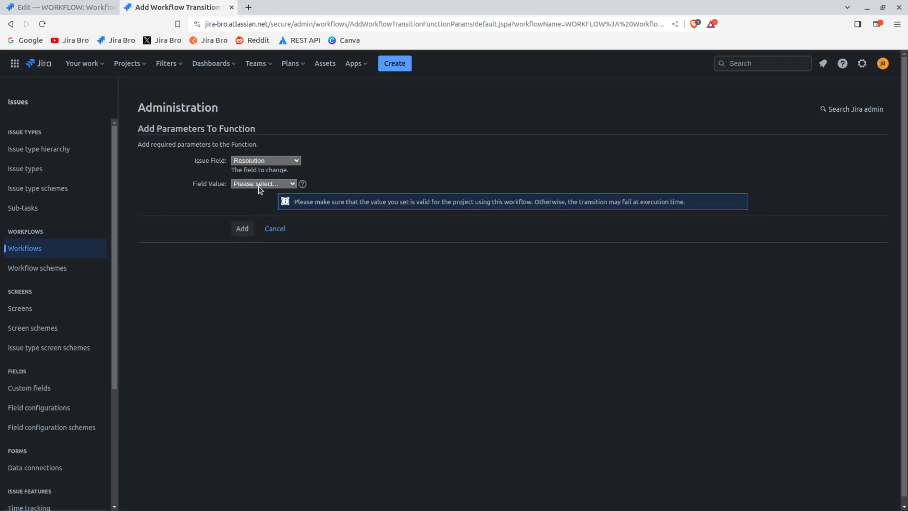
click(255, 210)
click(244, 228)
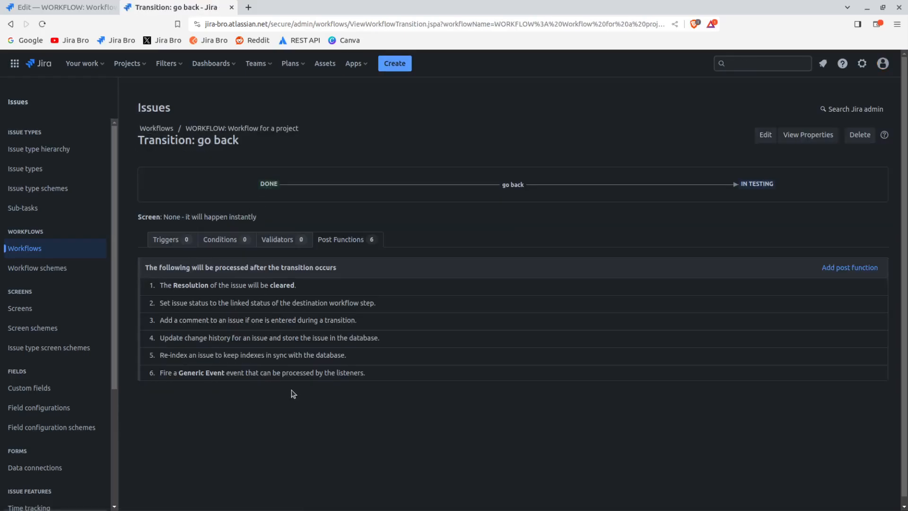
Close the go back transition page and copy the WOR: Software Simplified Workflow Scheme from the workflow schemes list
click(232, 8)
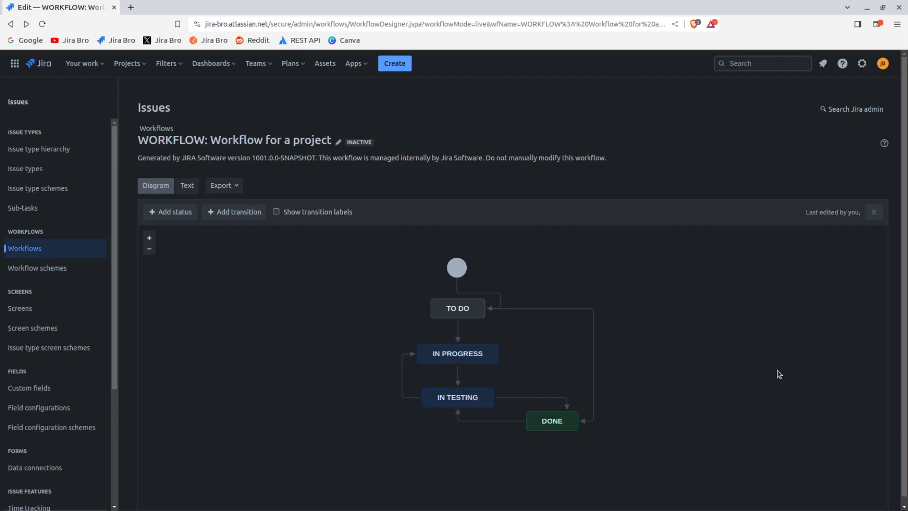
click(37, 270)
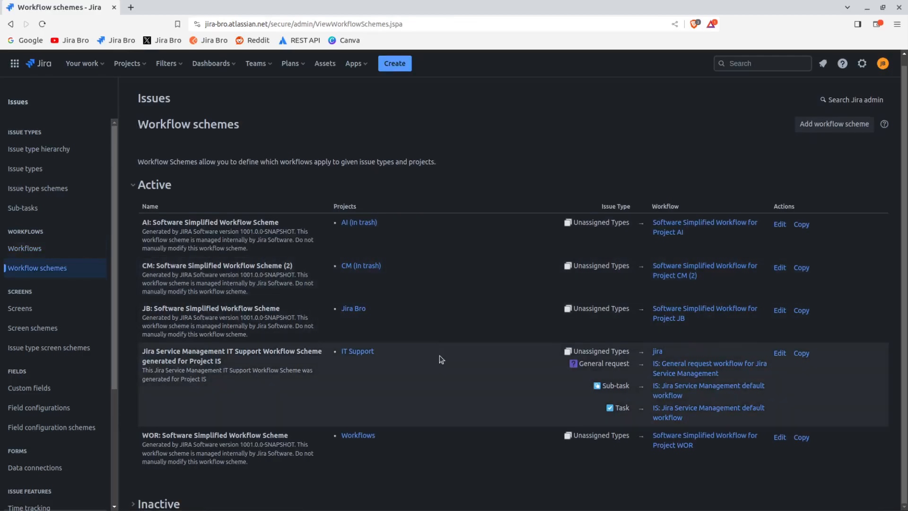
click(801, 438)
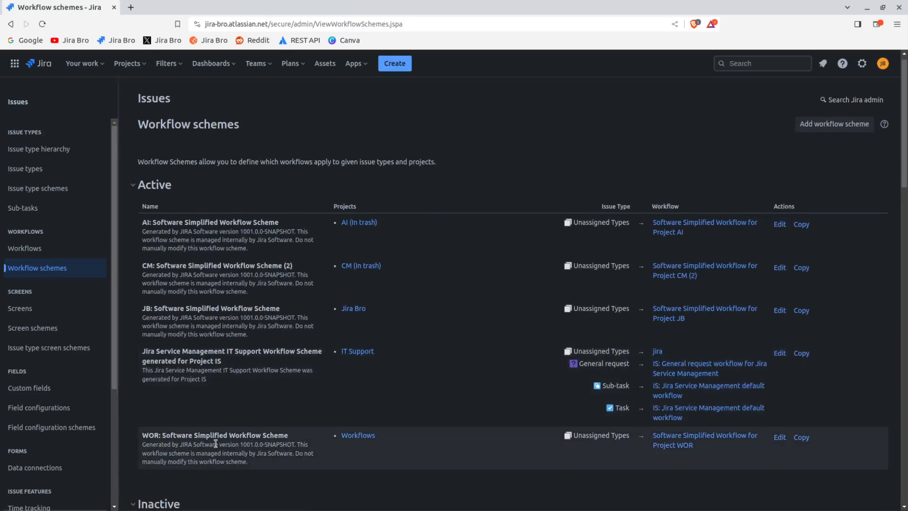
Rename the inactive copy of the WOR: Software Simplified Workflow Scheme to "WORKFLOW:Workflow Scheme"
scroll(234, 430, down, 4)
scroll(239, 416, down, 3)
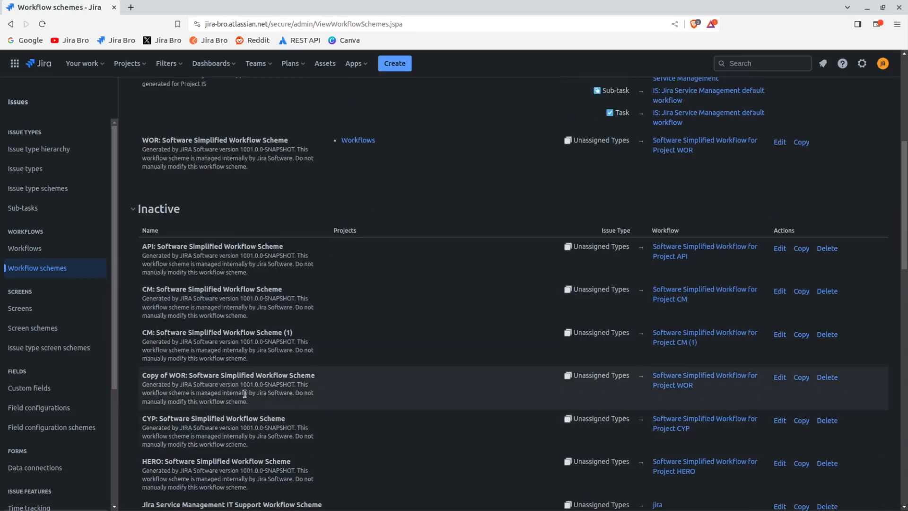
click(779, 377)
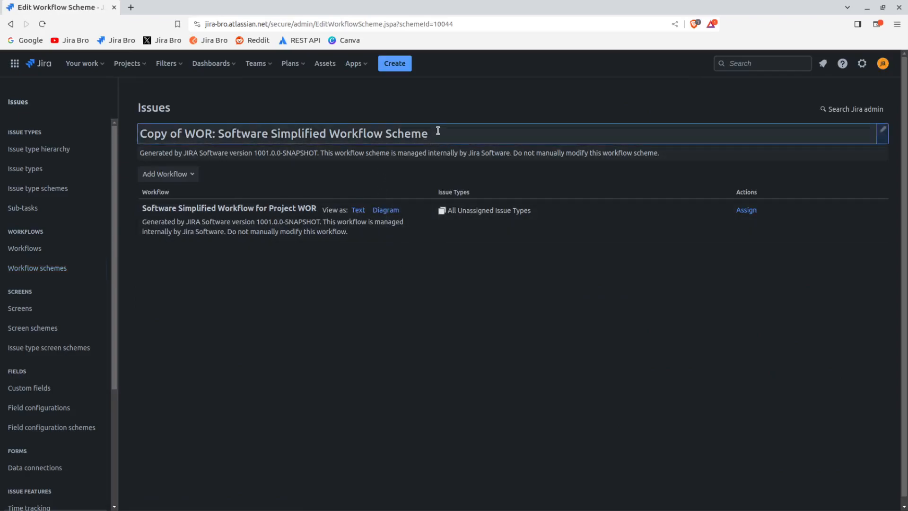
click(181, 132)
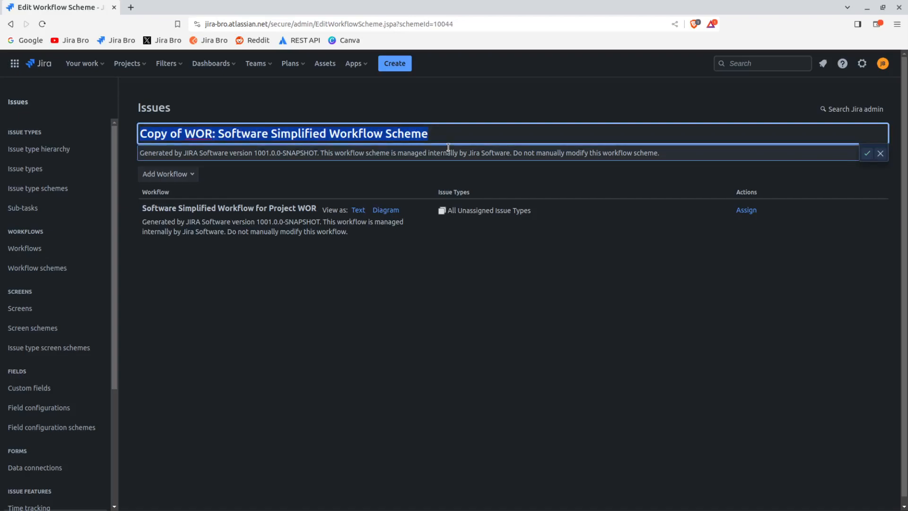
text(WOr)
key(BackSpace)
key(BackSpace)
text(orkf)
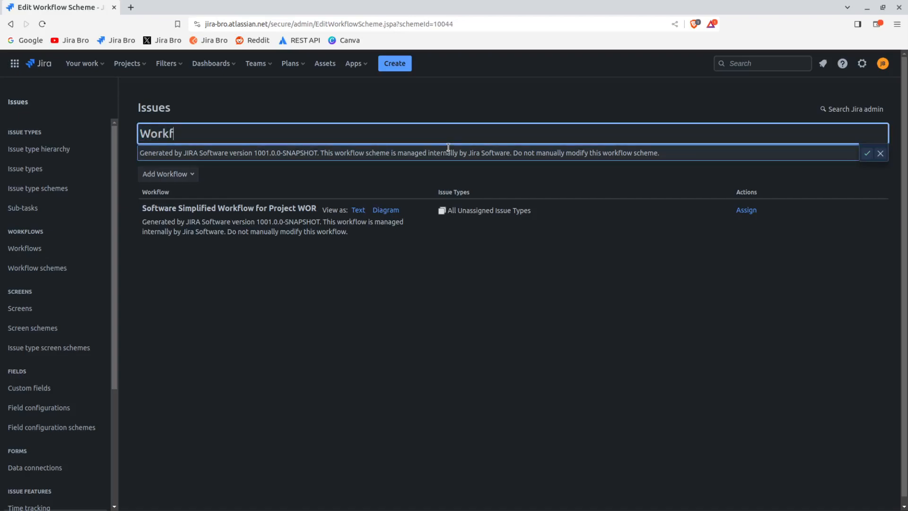
key(BackSpace)
key(BackSpace)
key(BackSpace)
key(BackSpace)
text(O)
key(BackSpace)
text(ORKFLOW:W)
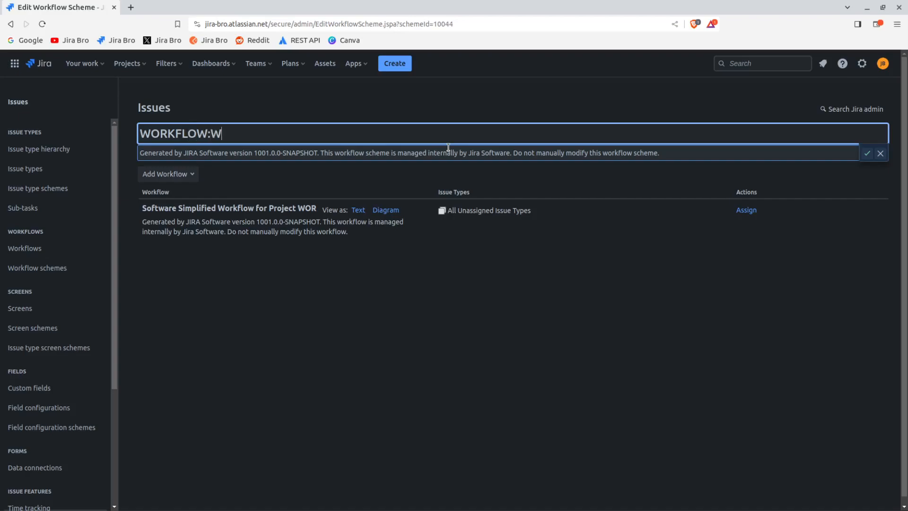
text(orkflow Scheme)
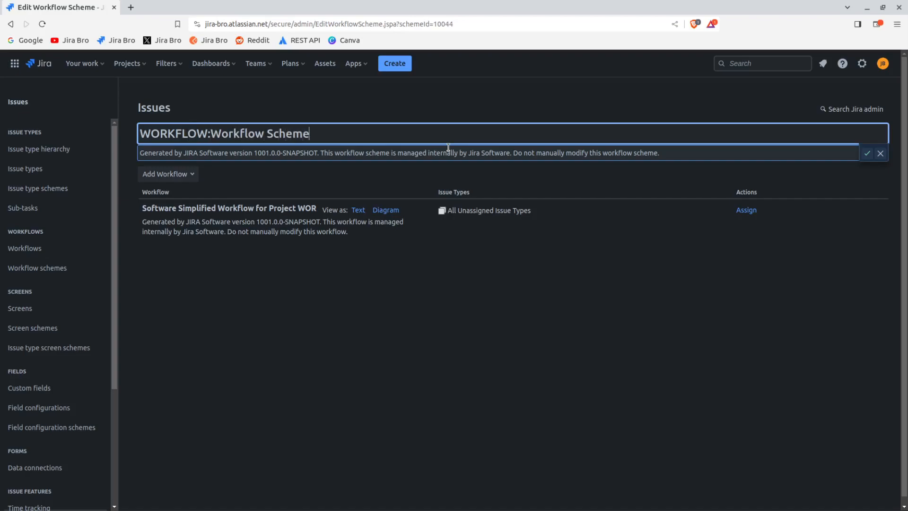
key(Return)
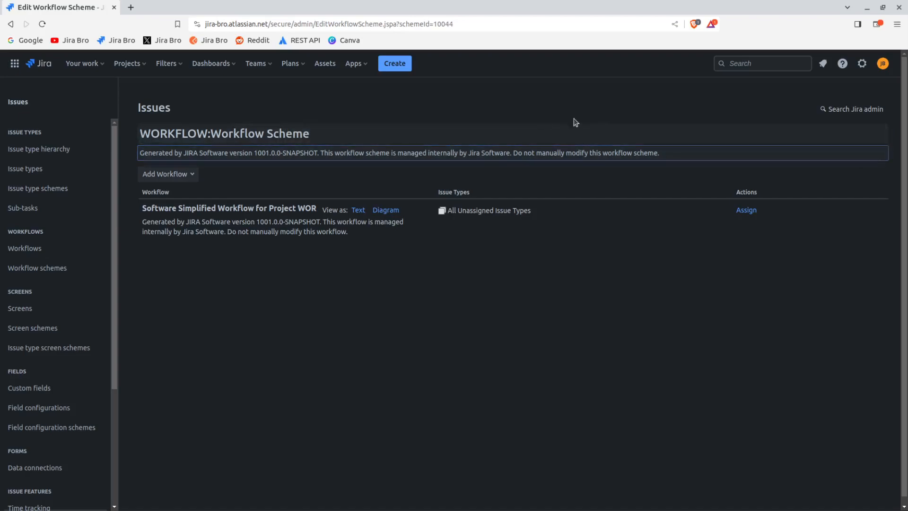
Clear the description of the WORKFLOW:Workflow Scheme
click(813, 156)
key(BackSpace)
key(Return)
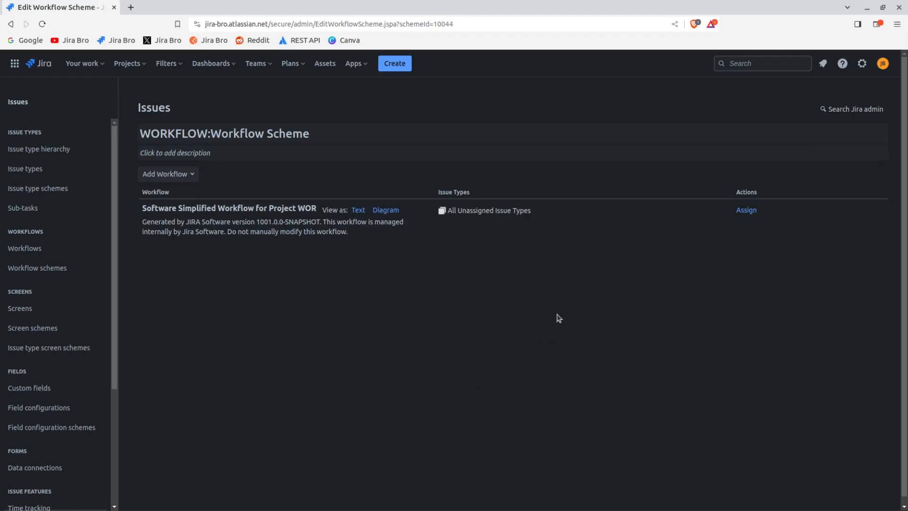
Add the existing workflow "WORKFLOW: Workflow for a project" to the scheme and proceed to its issue type assignment
click(188, 172)
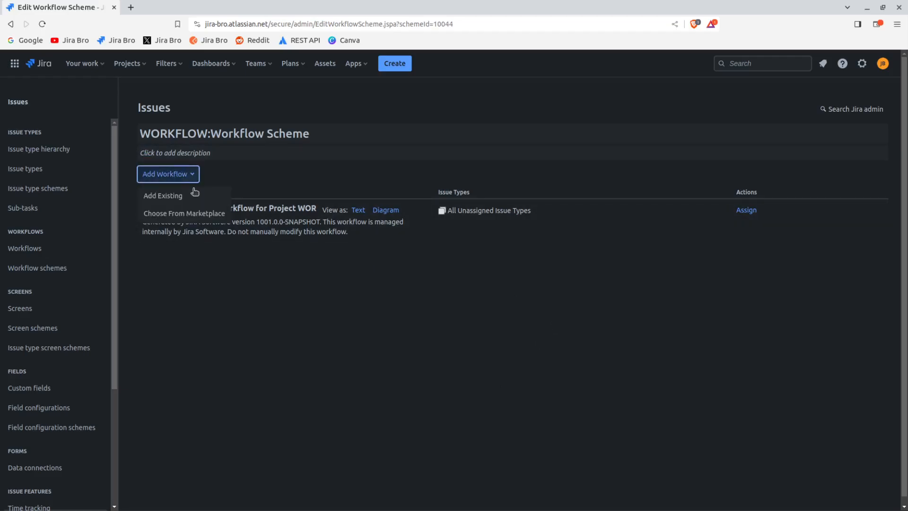
click(202, 196)
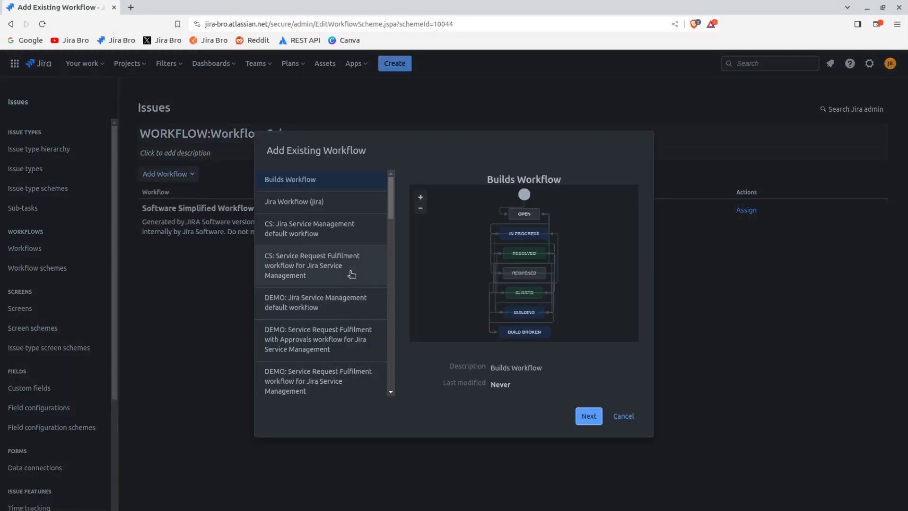
scroll(352, 274, down, 3)
scroll(352, 274, up, 4)
scroll(353, 274, down, 4)
scroll(352, 273, down, 10)
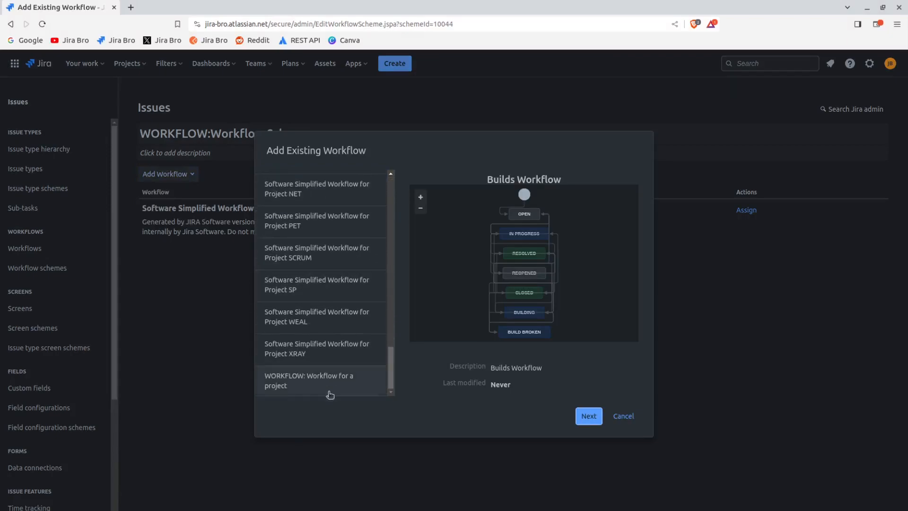
click(327, 393)
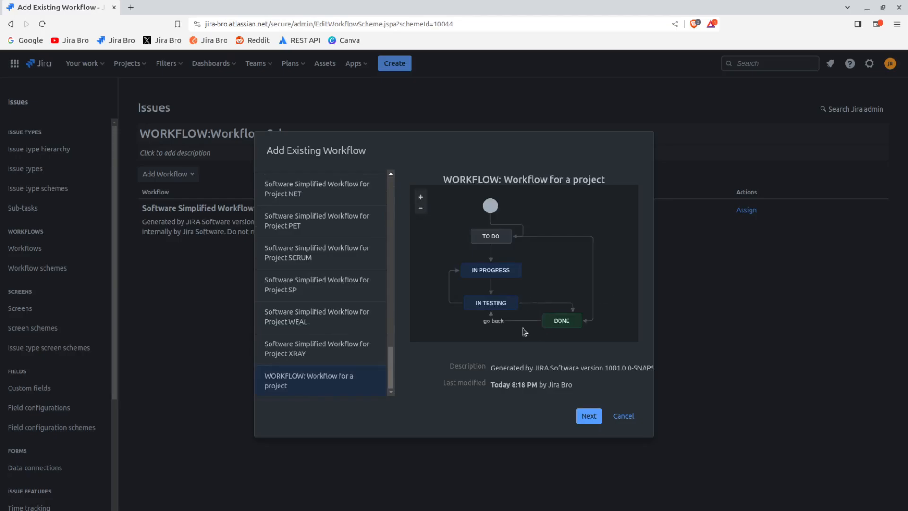
click(589, 416)
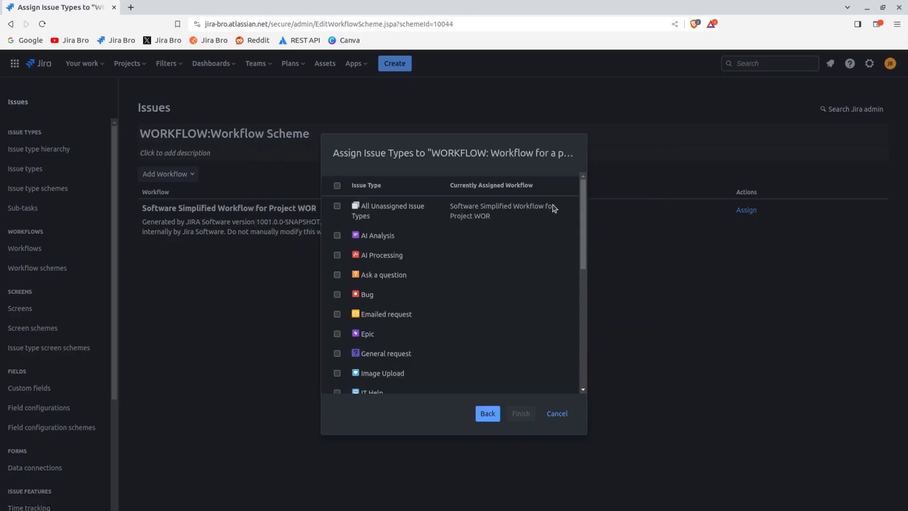
Assign the Bug, Epic, Story, Task and Sub-task issue types to "WORKFLOW: Workflow for a project"
scroll(400, 274, down, 5)
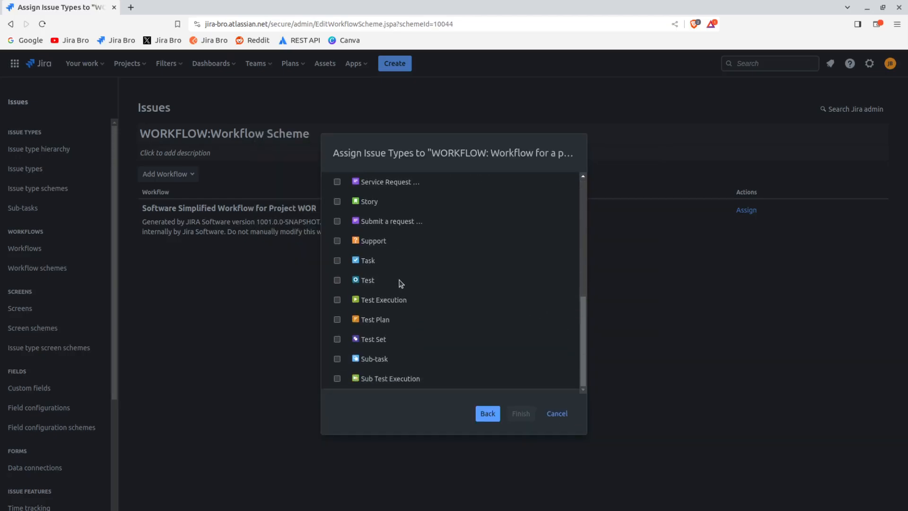
scroll(401, 282, up, 5)
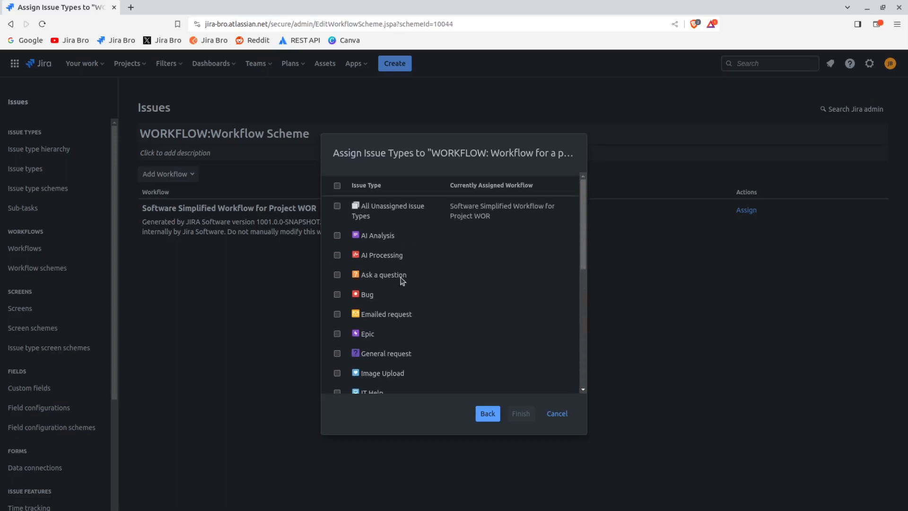
scroll(401, 281, down, 1)
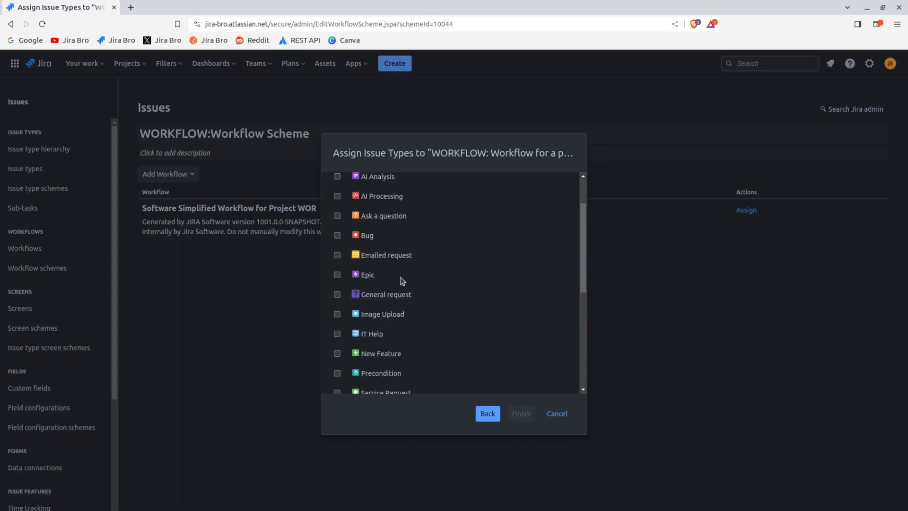
click(337, 275)
scroll(414, 314, down, 2)
click(337, 315)
scroll(365, 327, down, 2)
click(338, 262)
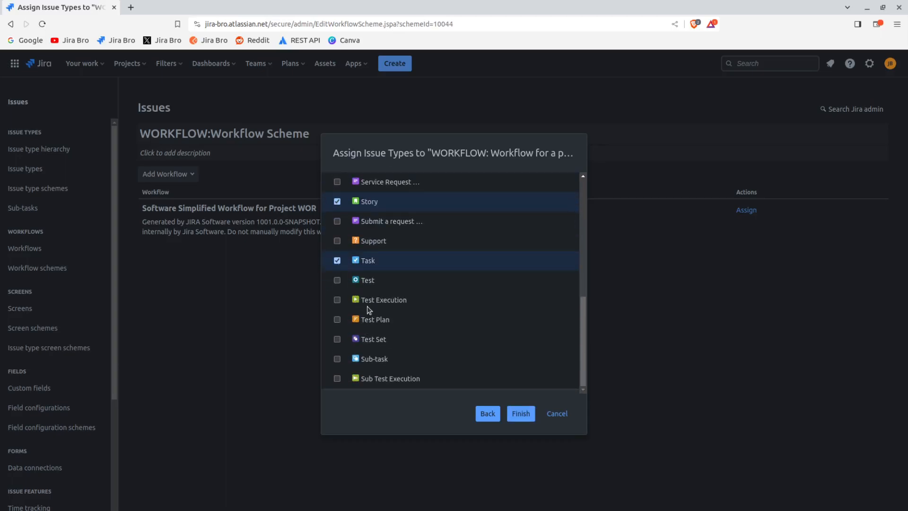
click(337, 359)
scroll(409, 309, up, 5)
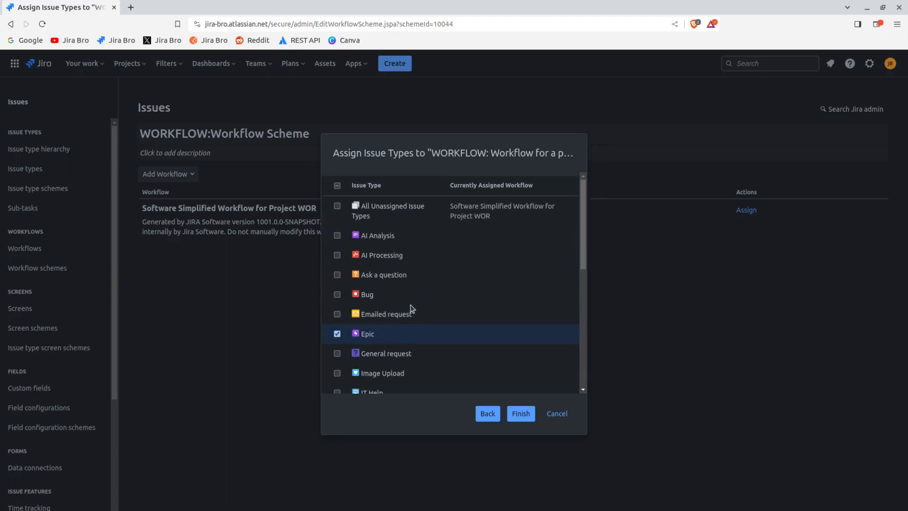
click(338, 294)
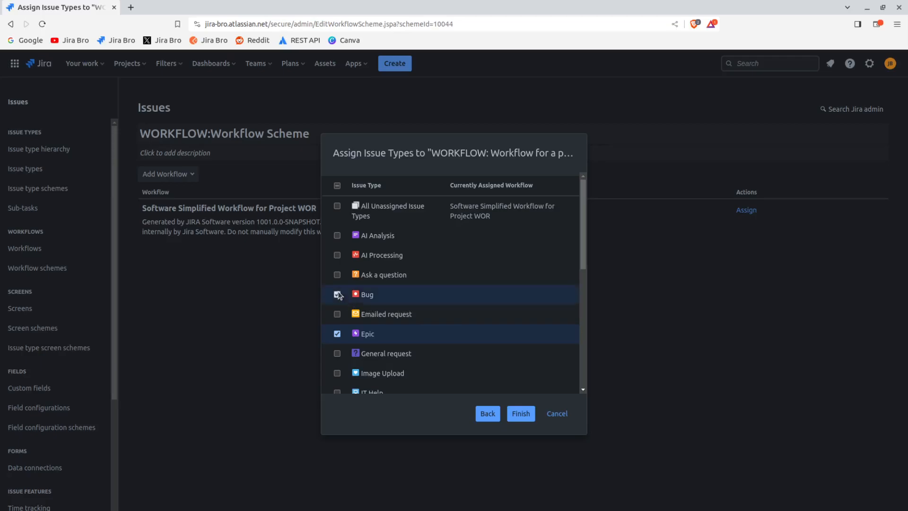
click(520, 413)
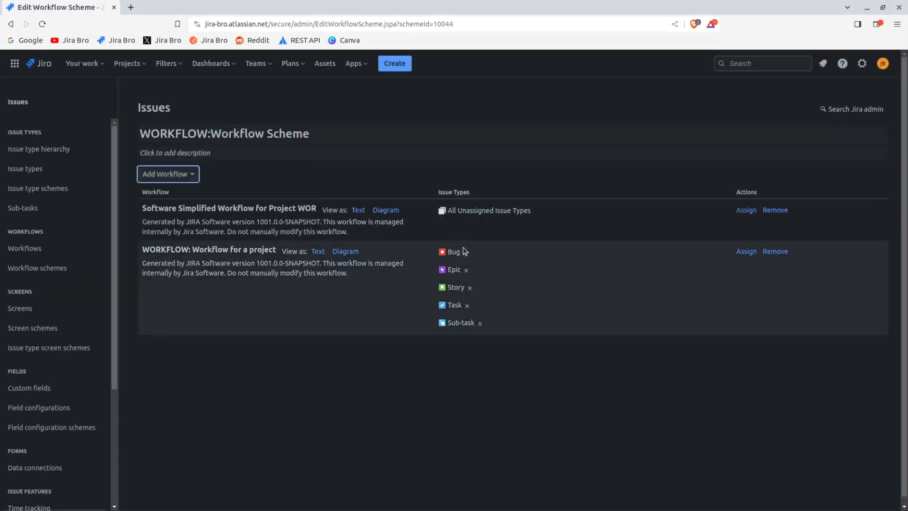
Remove the Software Simplified Workflow for Project WOR from the WORKFLOW:Workflow Scheme
drag(165, 208, 326, 210)
click(776, 210)
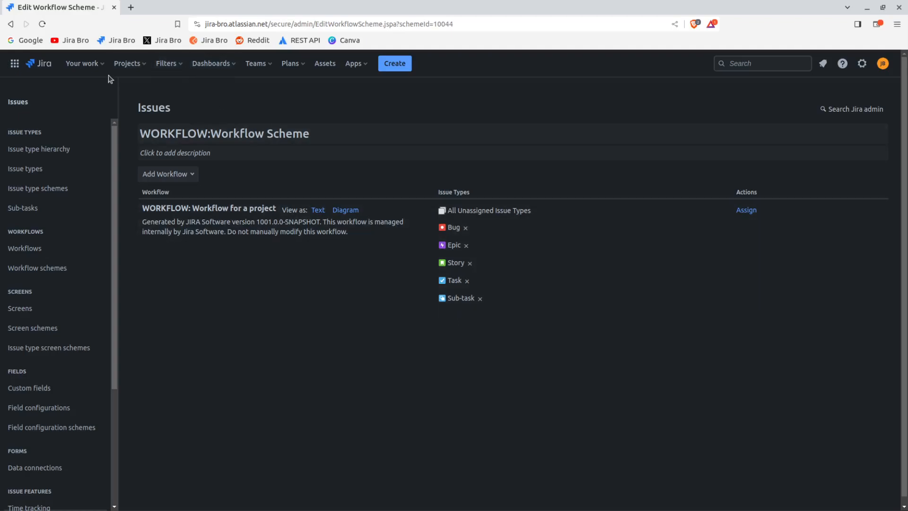
In the Workflows project's settings, switch the workflow scheme to WORKFLOW:Workflow Scheme and complete the association
click(136, 71)
click(161, 116)
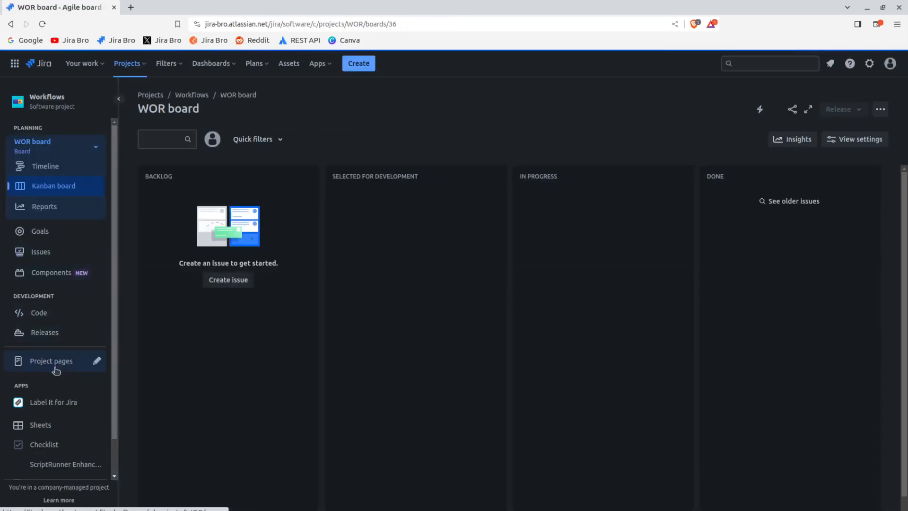
scroll(53, 411, down, 2)
click(52, 464)
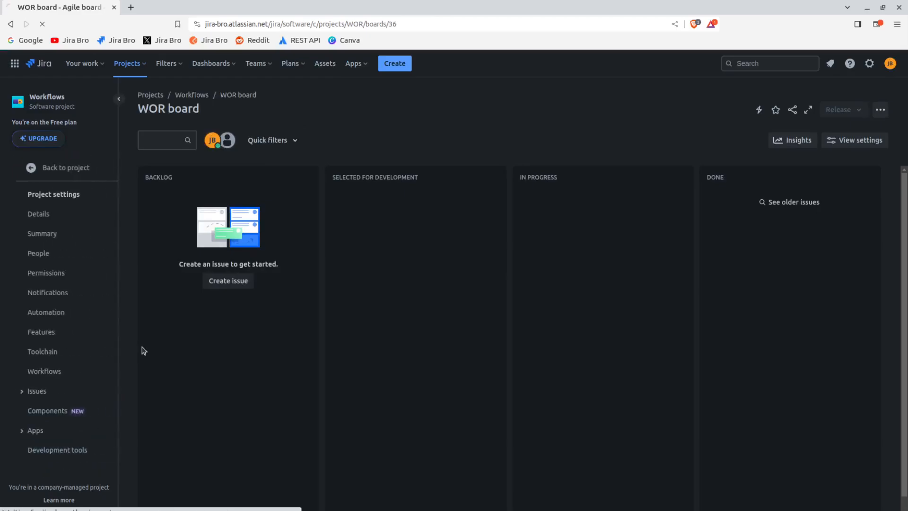
click(95, 337)
click(70, 340)
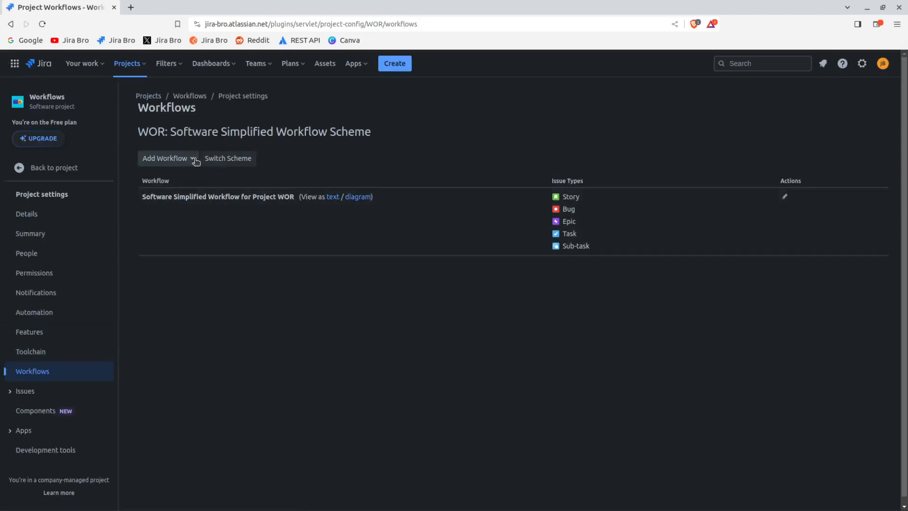
click(217, 160)
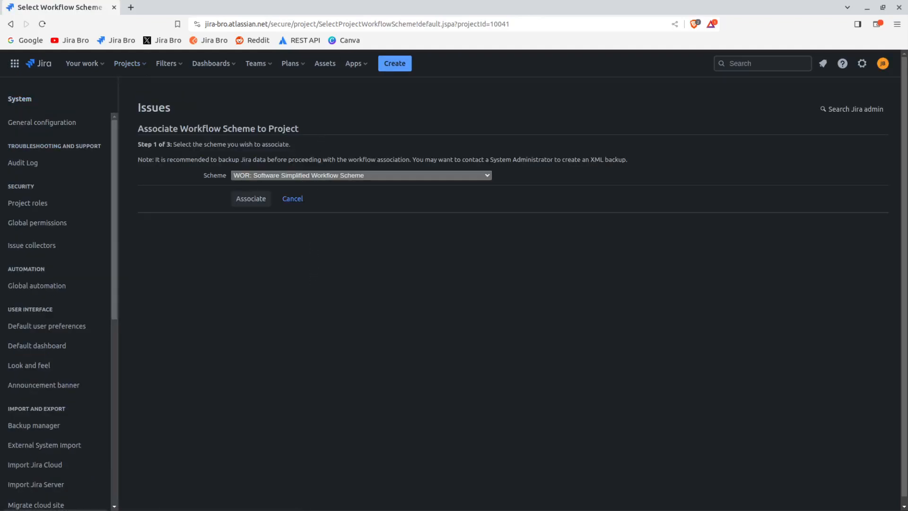
click(307, 331)
click(256, 197)
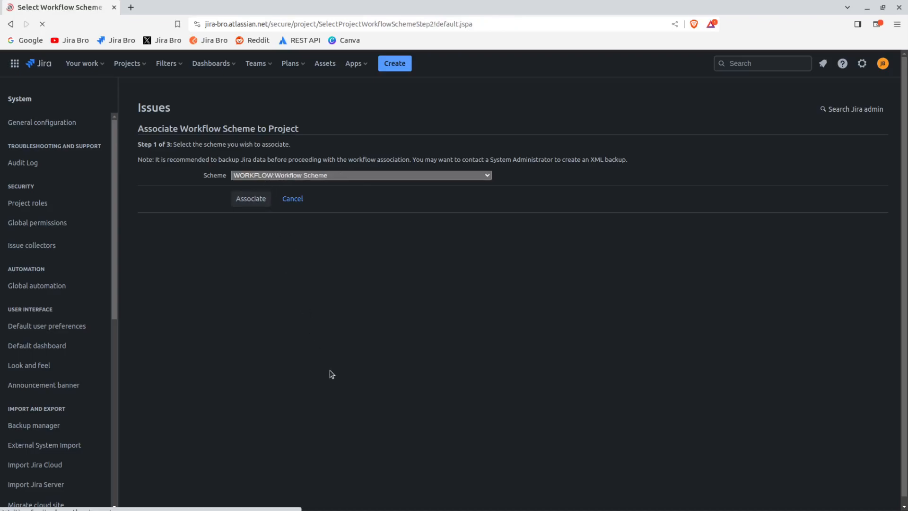
click(161, 213)
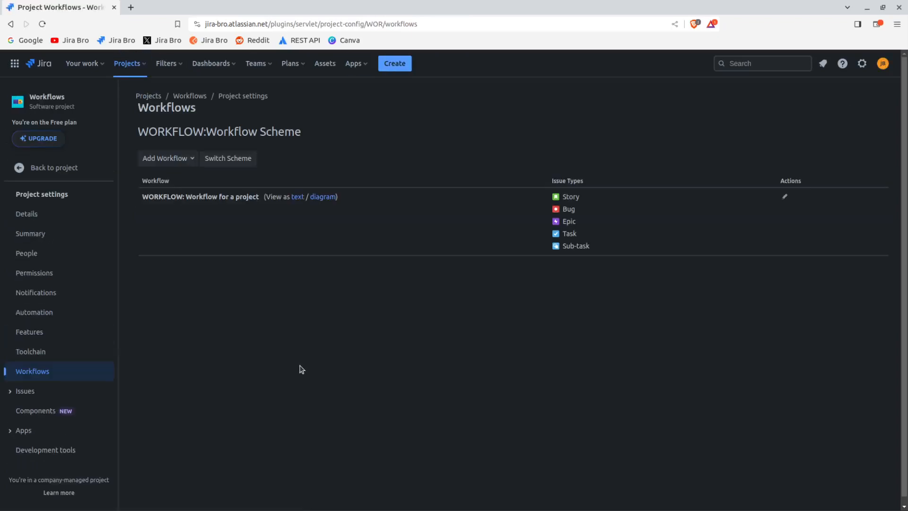
In the WOR board's column settings, unmap the Backlog status and map the To Do status to the Backlog column
click(128, 65)
click(147, 107)
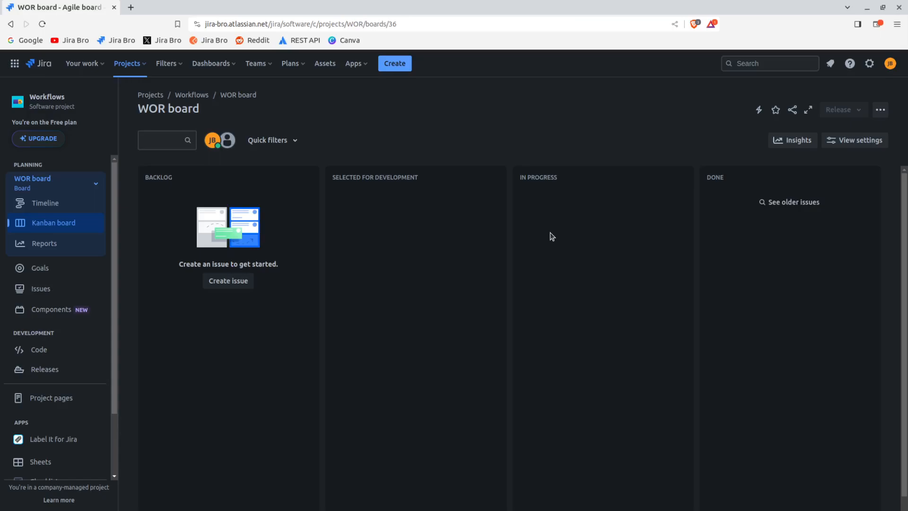
click(880, 109)
click(774, 288)
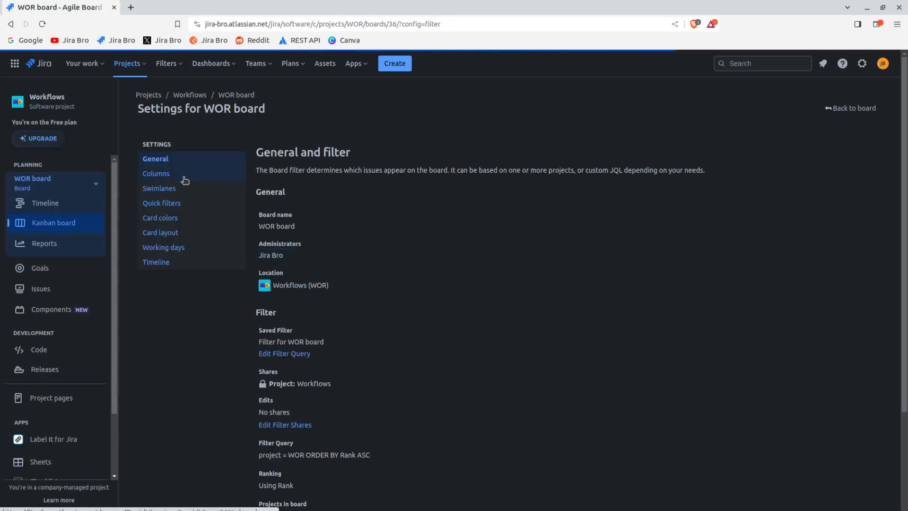
click(181, 174)
scroll(473, 374, down, 5)
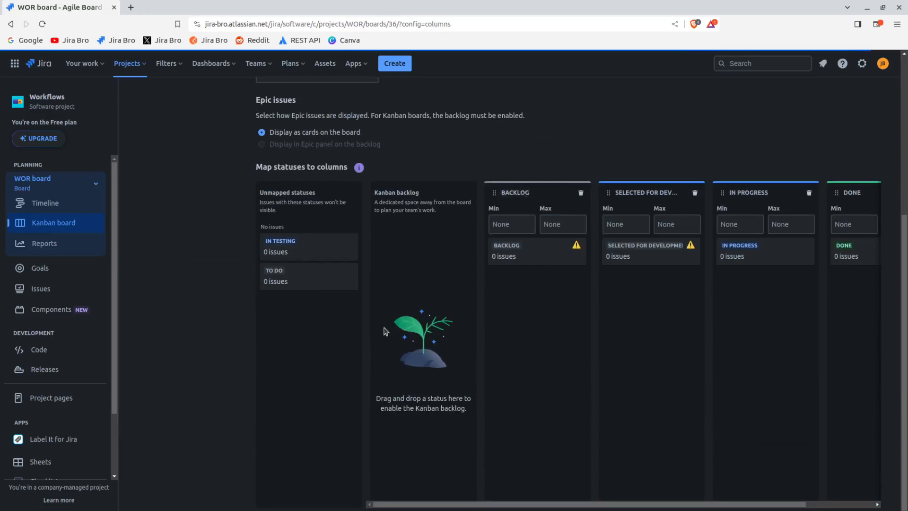
drag(511, 248, 308, 329)
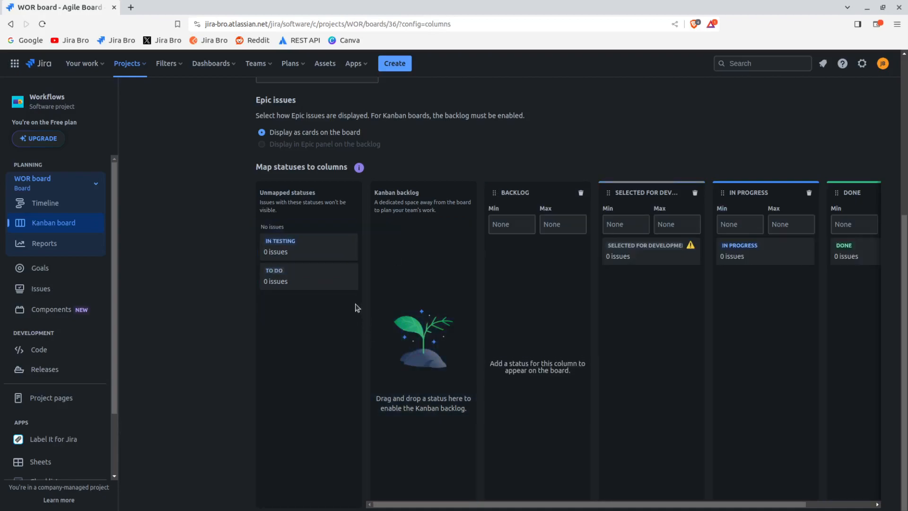
drag(338, 286, 565, 260)
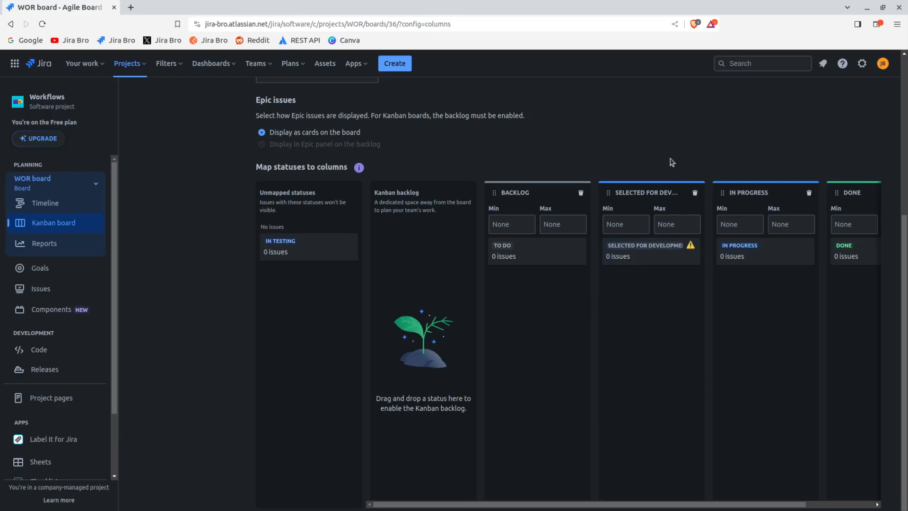
Try to delete the Selected for Development column from the board
click(694, 192)
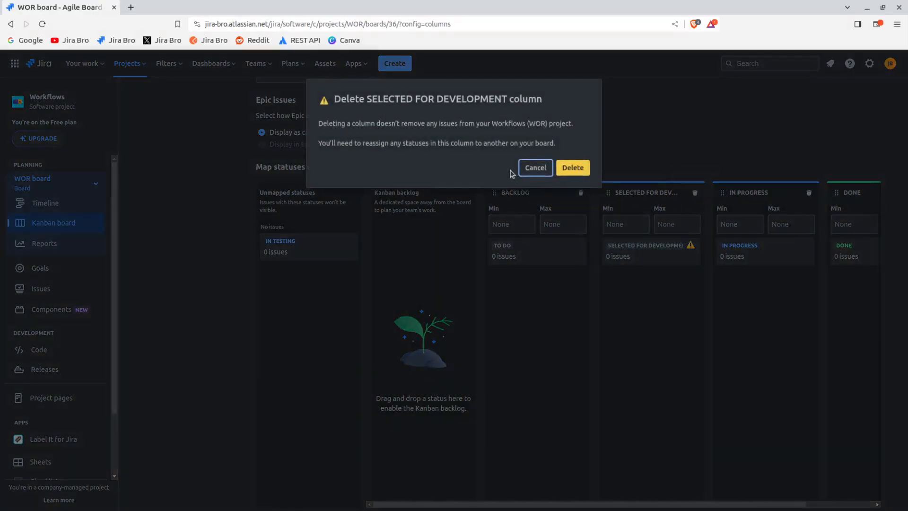
click(570, 171)
scroll(652, 322, down, 3)
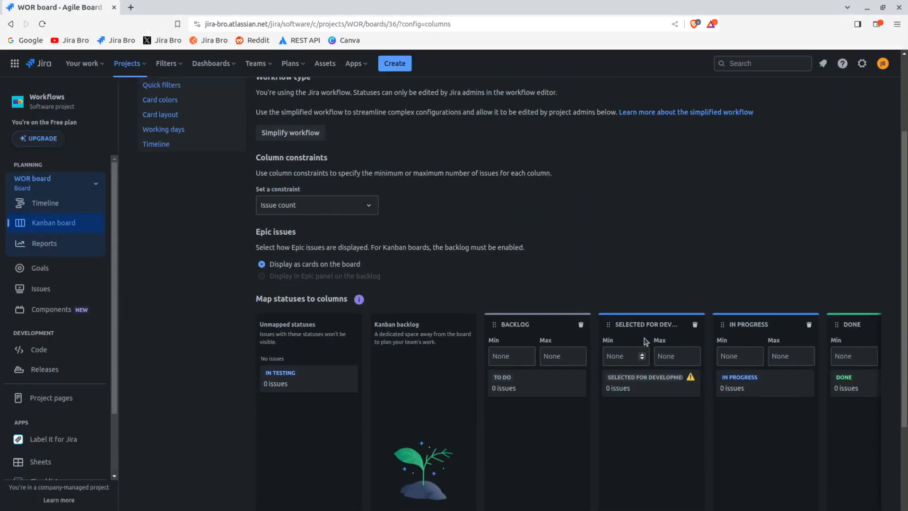
Move the Selected for Development column between In Progress and Done, and map the In Testing status to it
scroll(648, 322, down, 3)
drag(644, 322, 745, 204)
mouse_move(715, 245)
mouse_down()
mouse_move(730, 240)
mouse_move(406, 315)
mouse_move(328, 311)
mouse_move(329, 269)
mouse_move(342, 247)
mouse_move(762, 241)
mouse_move(644, 217)
mouse_move(695, 218)
mouse_move(704, 249)
mouse_up()
Rename the Selected for Development column as IN TESTING
click(679, 193)
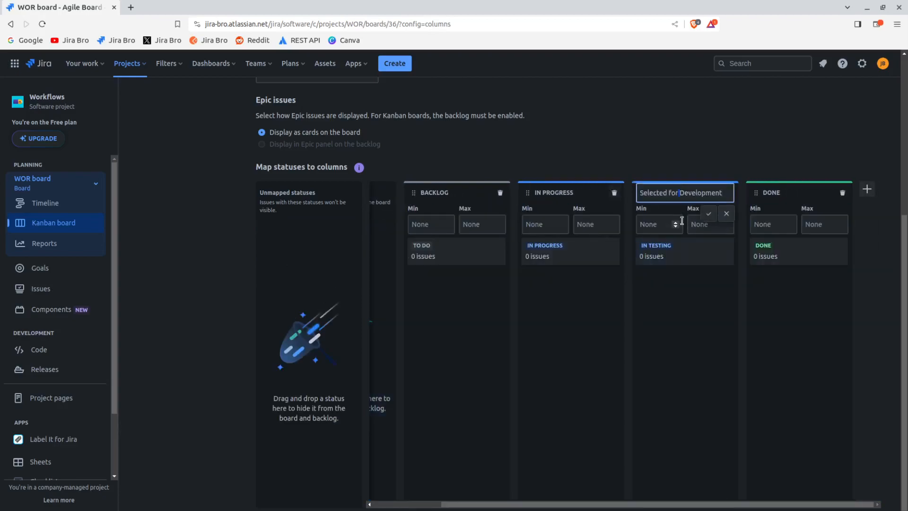
drag(727, 191, 606, 186)
text(IN TESTIN)
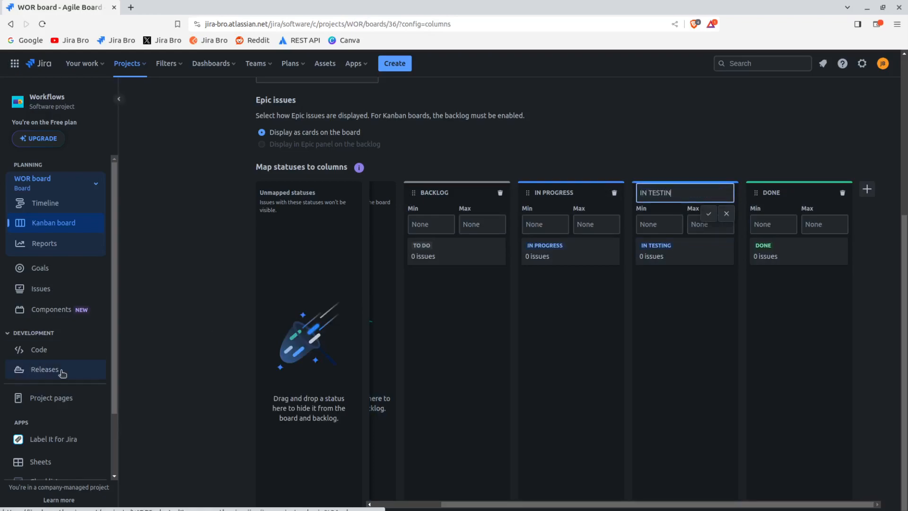
text(G)
key(Return)
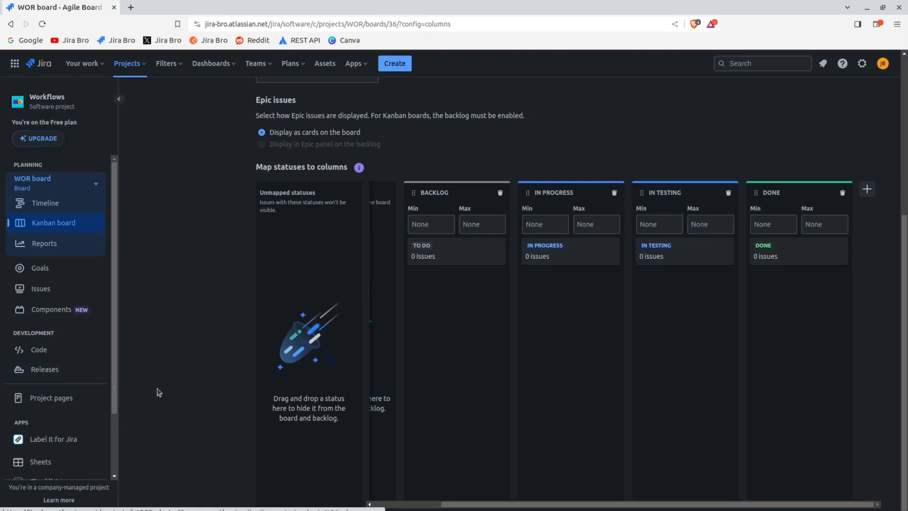
Rename the Backlog column as To Do
click(433, 194)
key(BackSpace)
key(BackSpace)
key(BackSpace)
text(To Do)
key(Return)
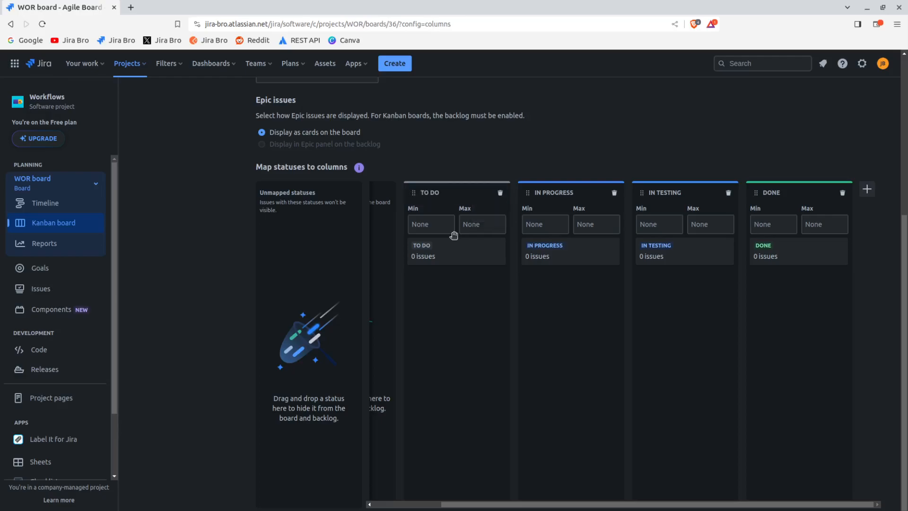
Return to the WOR board and create a Story in the Workflows project with the summary TEST
scroll(754, 202, up, 5)
click(846, 108)
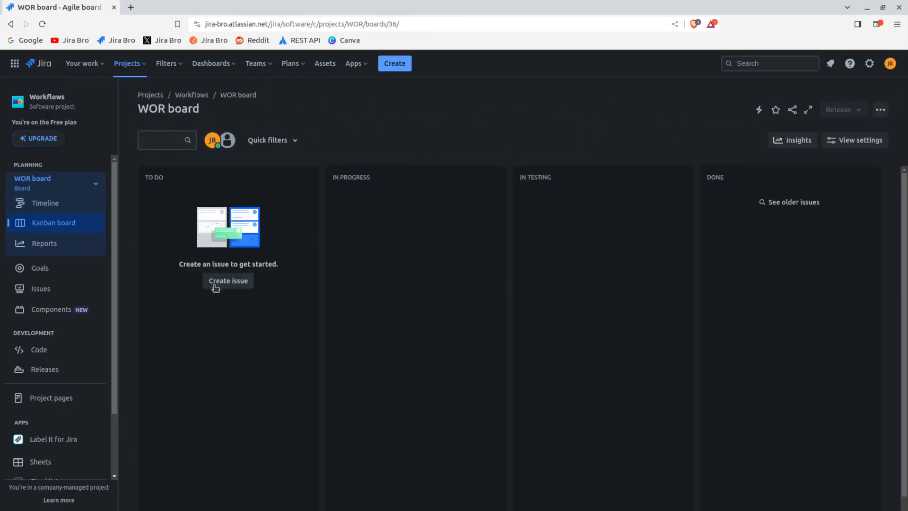
click(217, 282)
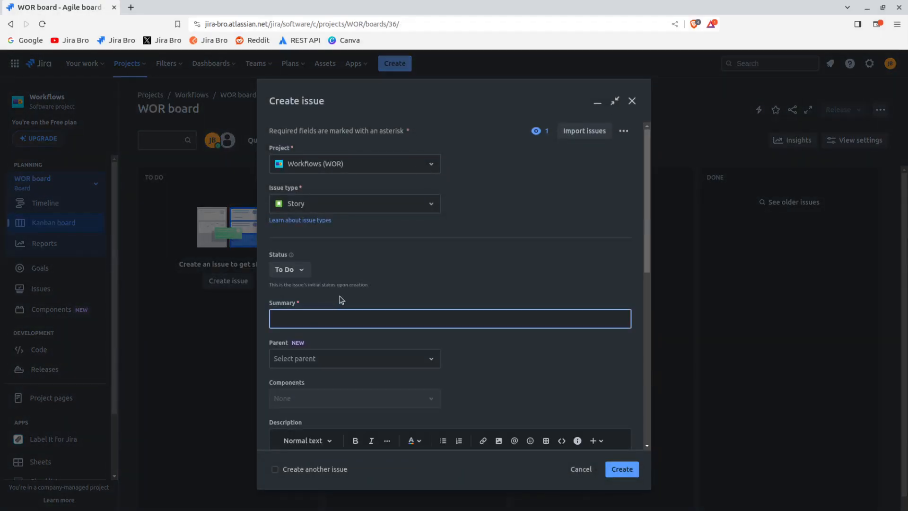
scroll(339, 300, down, 1)
text(TEST)
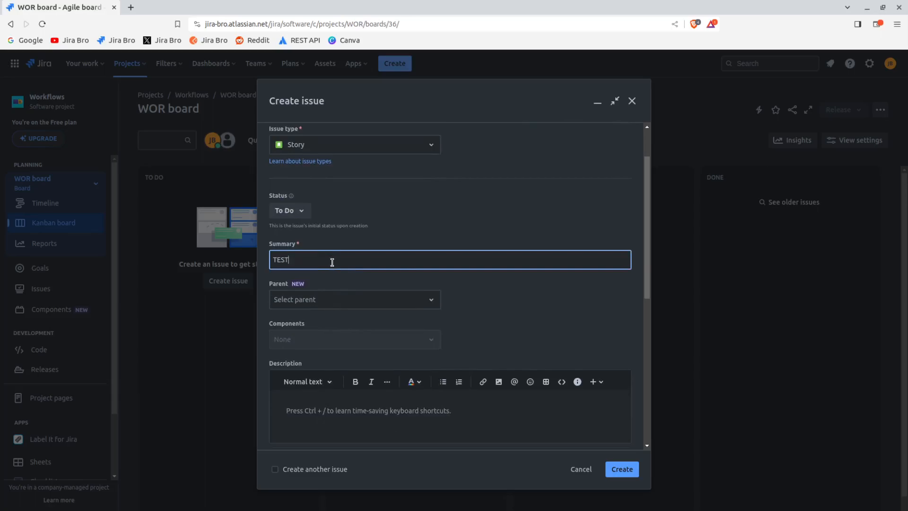
click(616, 467)
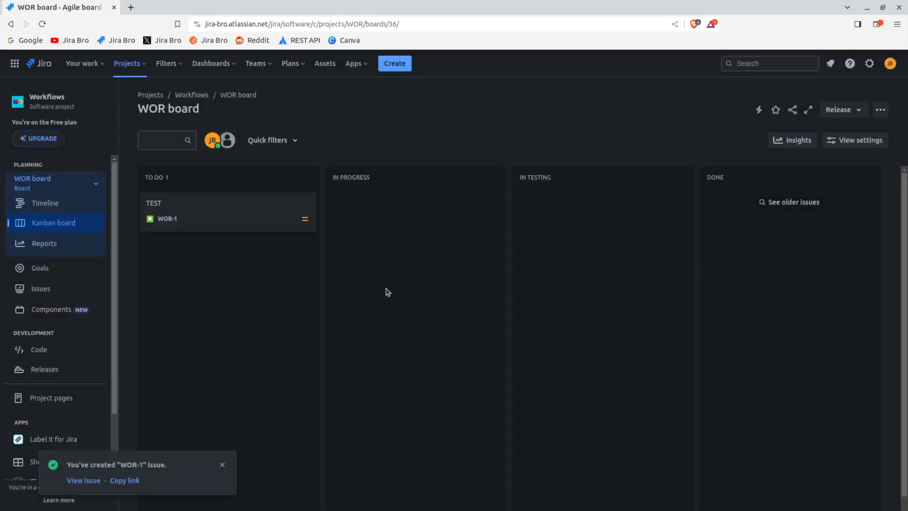
Move the TEST issue from the To Do column to In Progress
drag(280, 216, 284, 219)
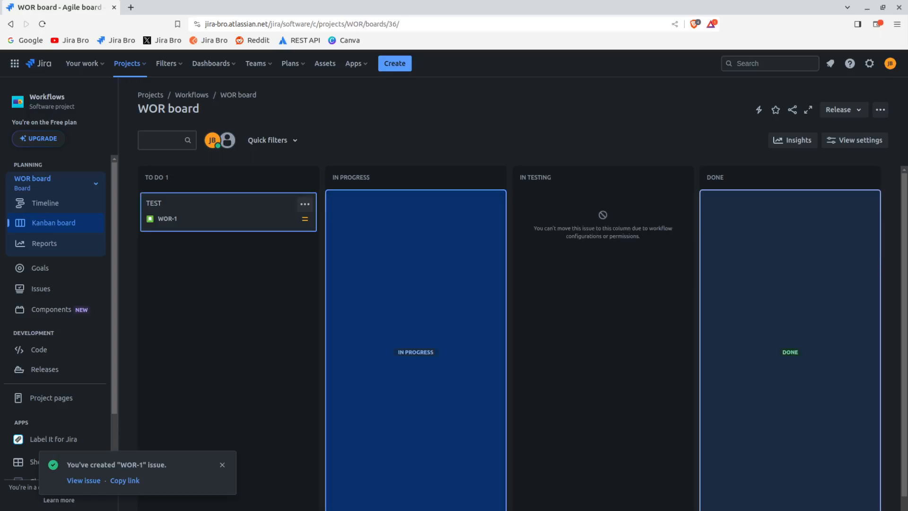
drag(329, 225, 332, 226)
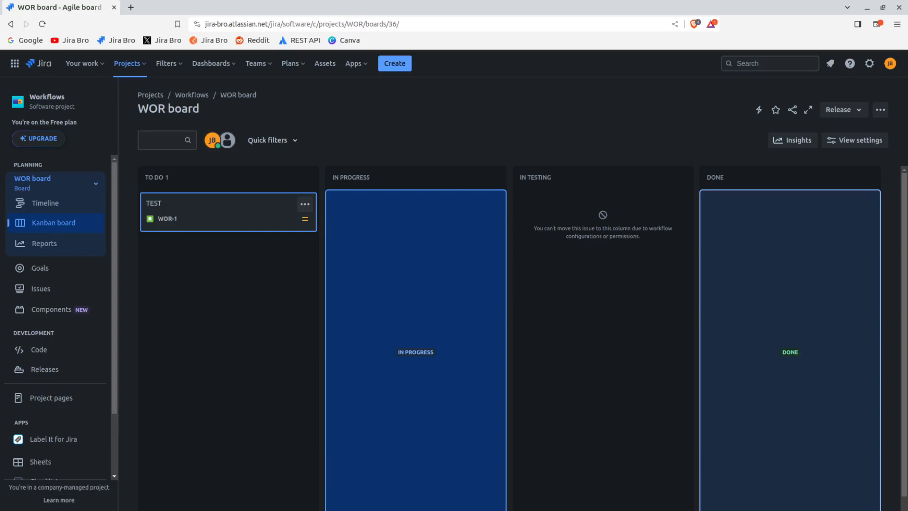
drag(332, 226, 367, 361)
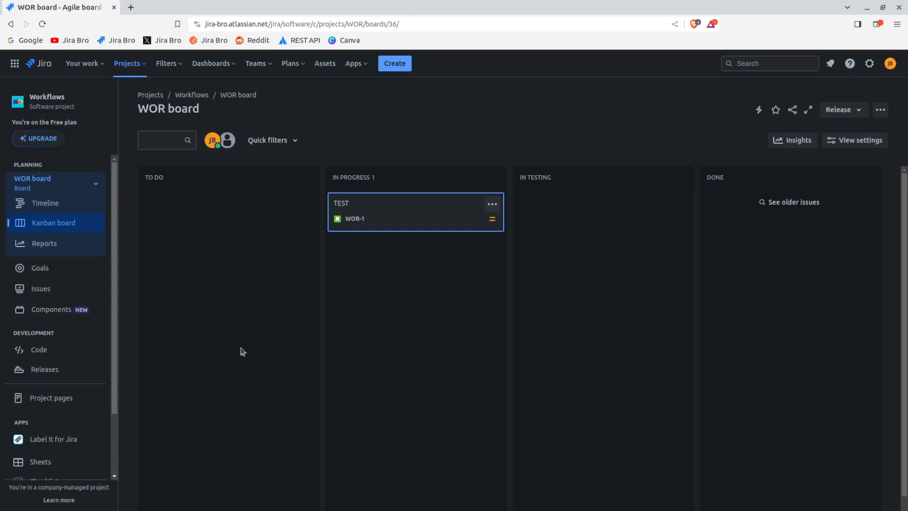
Check which project roles are assigned to the project member in the Workflows project's People settings
scroll(90, 341, down, 3)
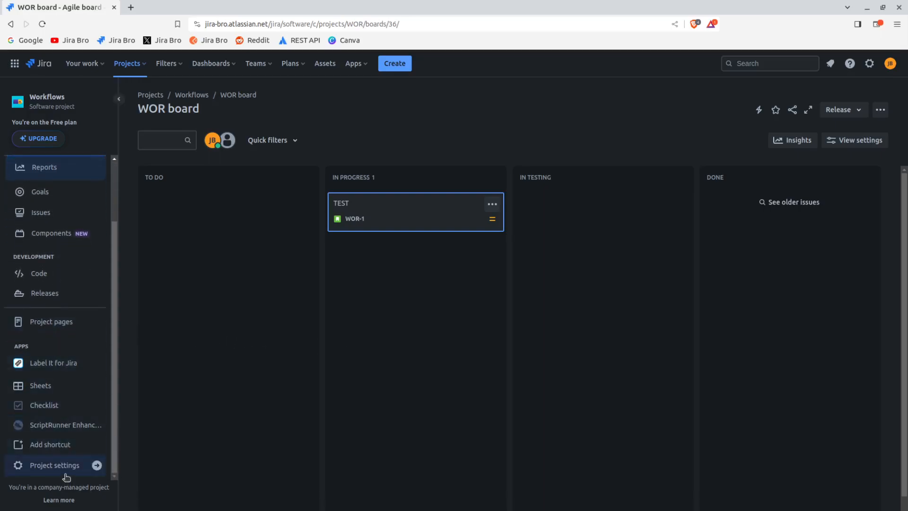
click(67, 463)
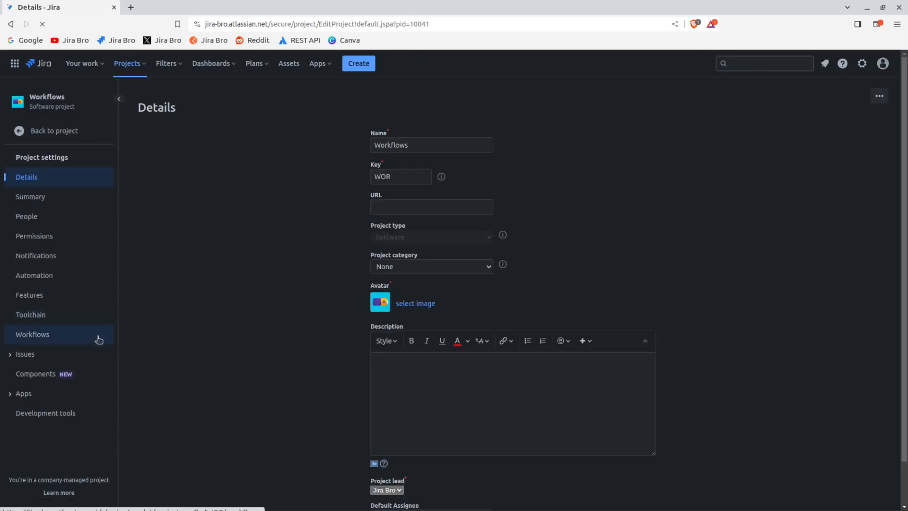
click(80, 217)
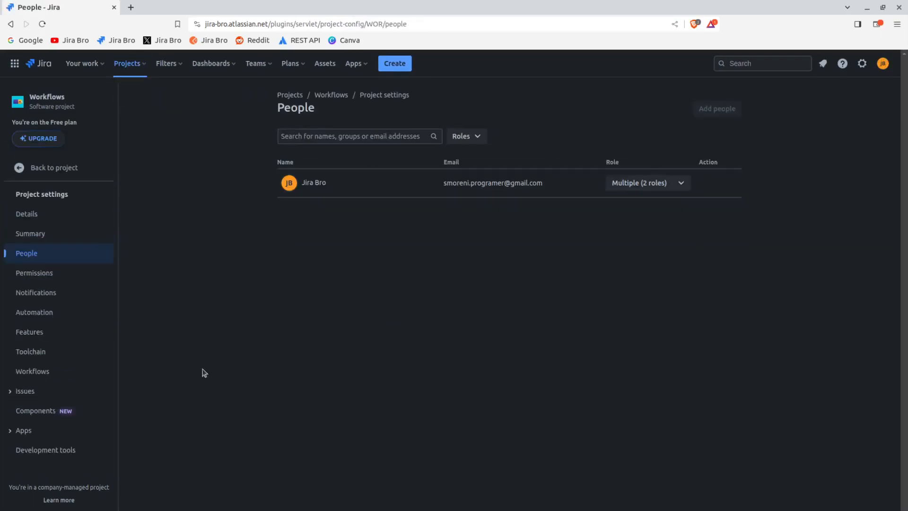
click(671, 184)
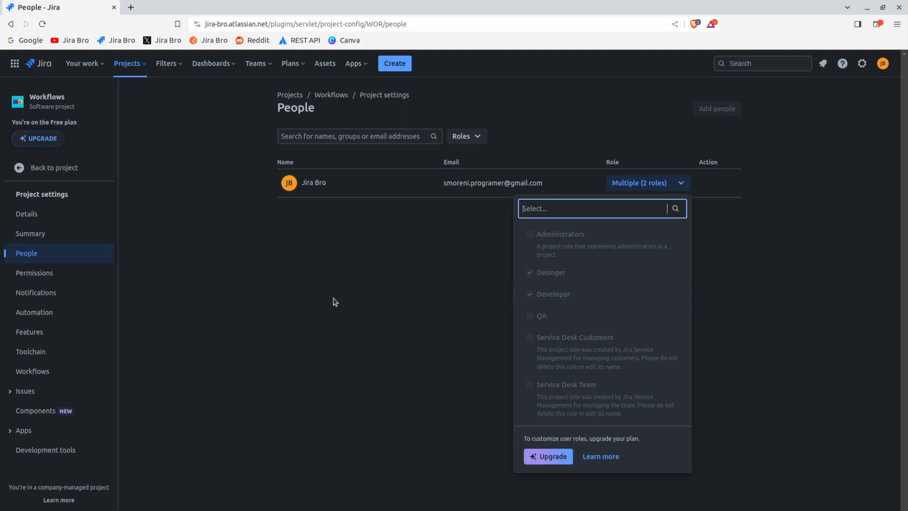
Return to the WOR board and try to move the TEST issue from In Progress to In Testing
click(53, 168)
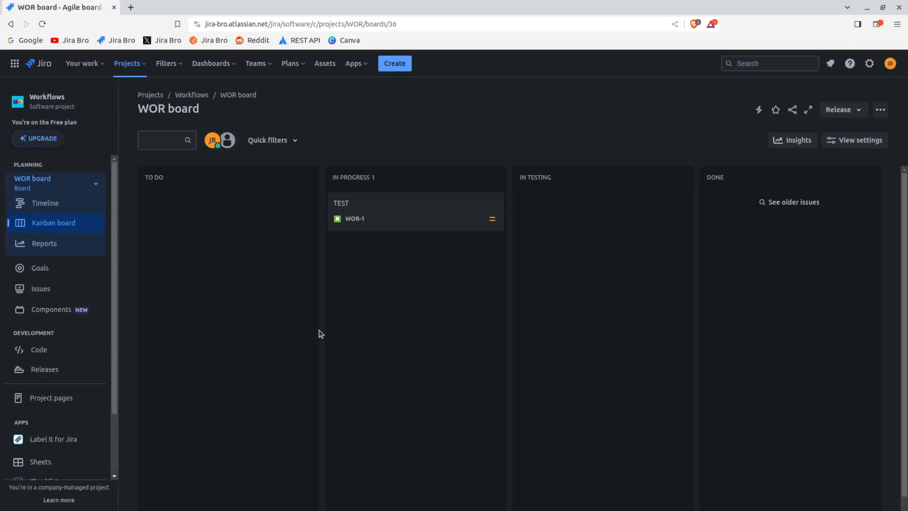
drag(379, 197, 574, 198)
drag(449, 209, 545, 212)
drag(441, 205, 539, 212)
drag(430, 219, 539, 214)
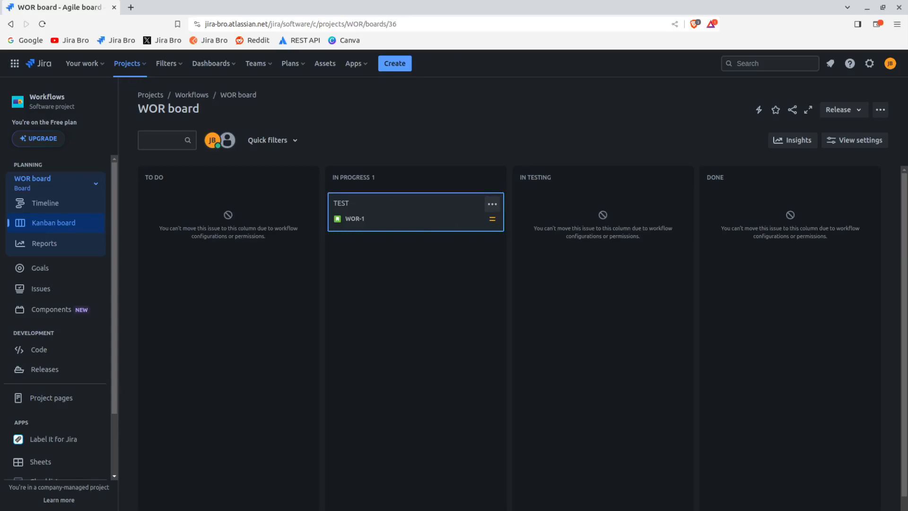
drag(539, 214, 545, 220)
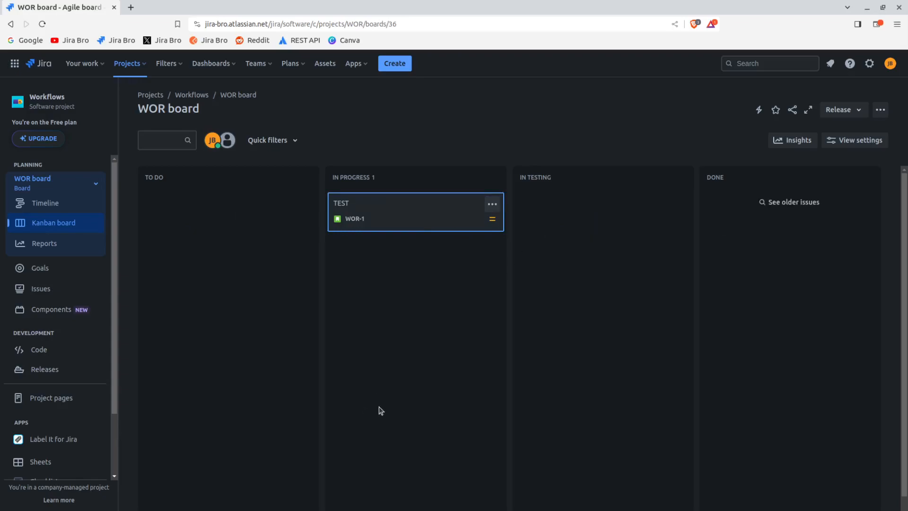